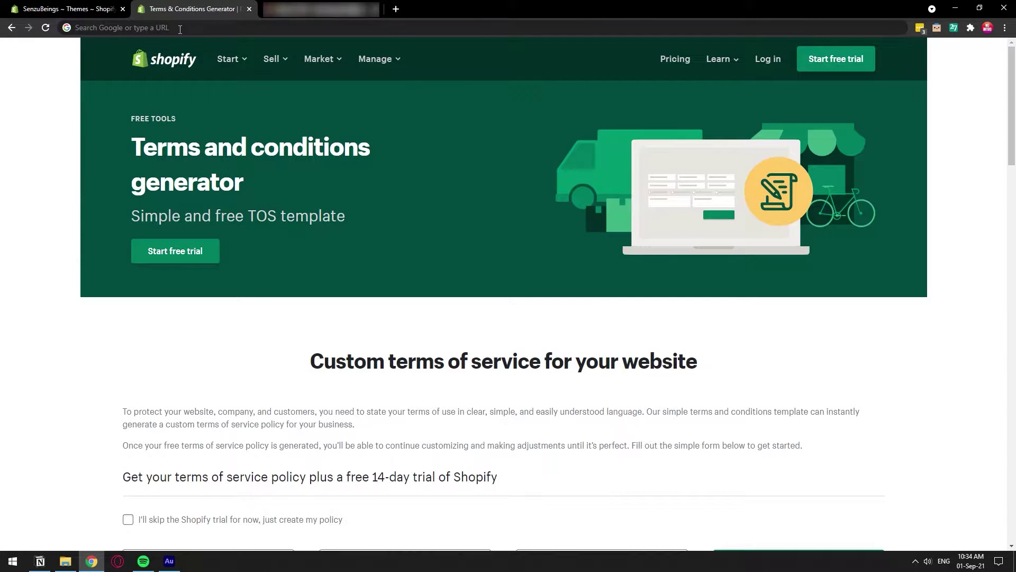
# - Load the pasted Shopify terms and conditions generator URL and scroll down to its signup form
pyautogui.click(180, 28)
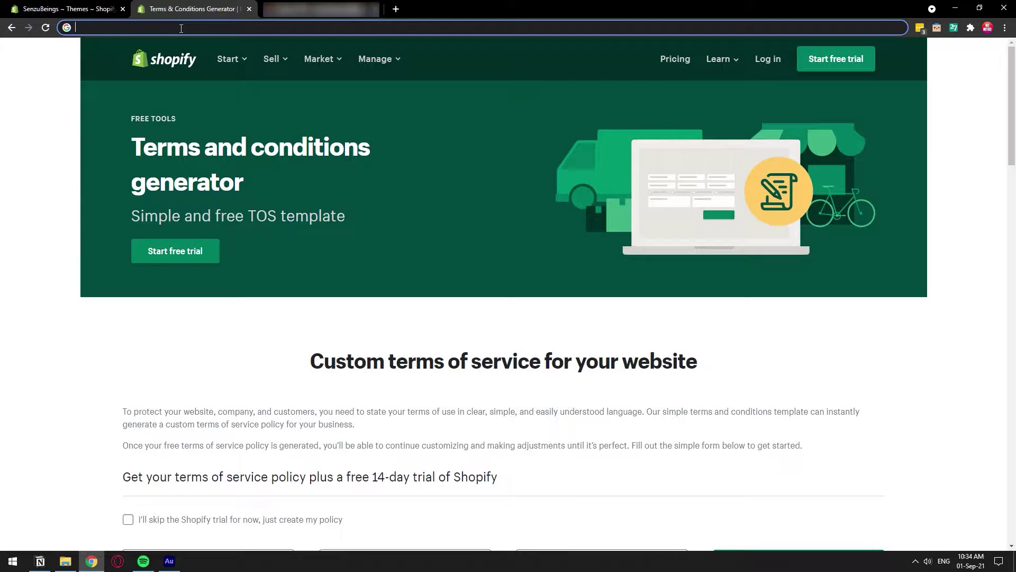
pyautogui.write('https://www.shopify.com/tools/policy-generator/terms-and-conditions')
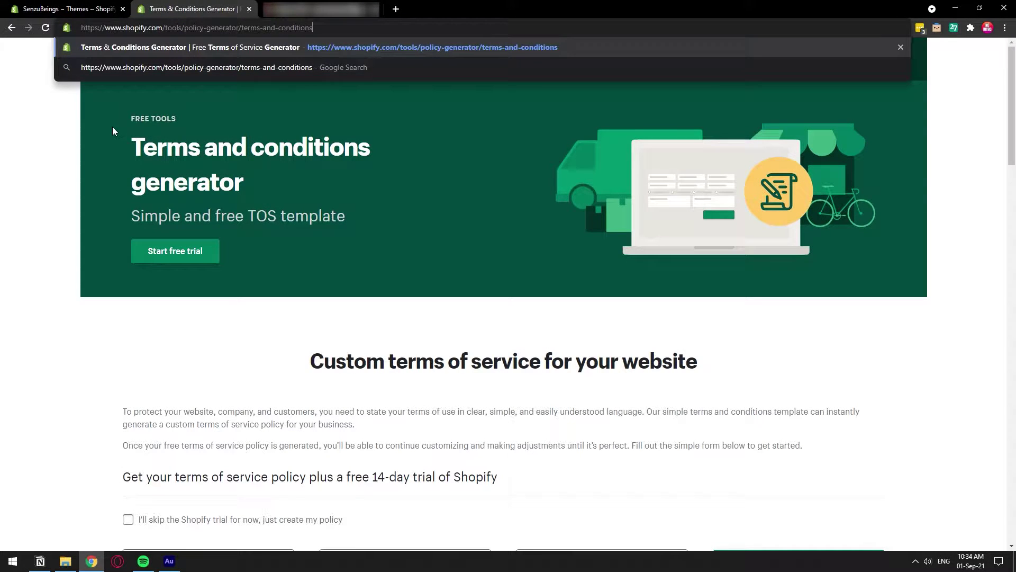
pyautogui.press('Return')
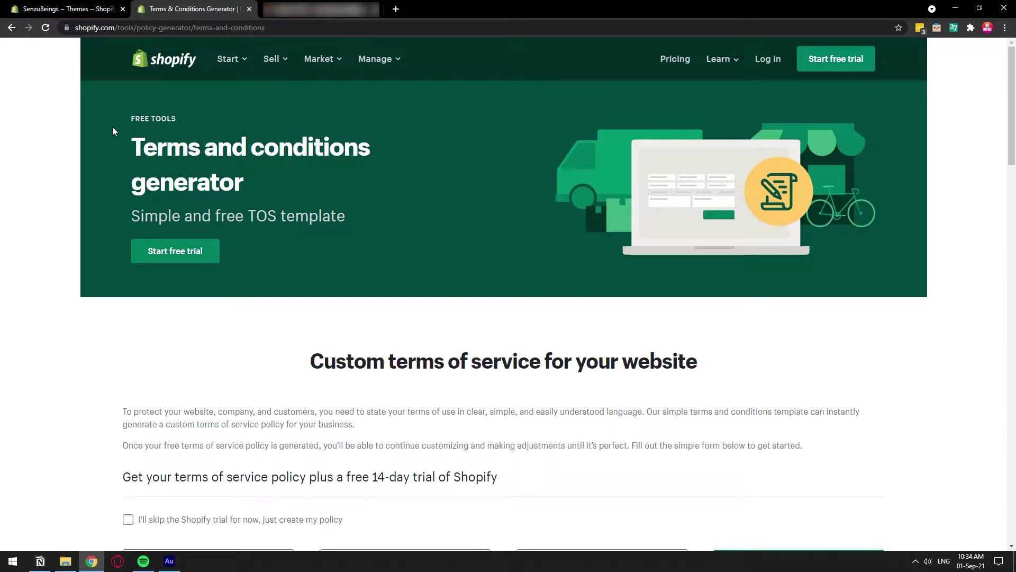
pyautogui.moveTo(1013, 82); pyautogui.dragTo(1013, 146)
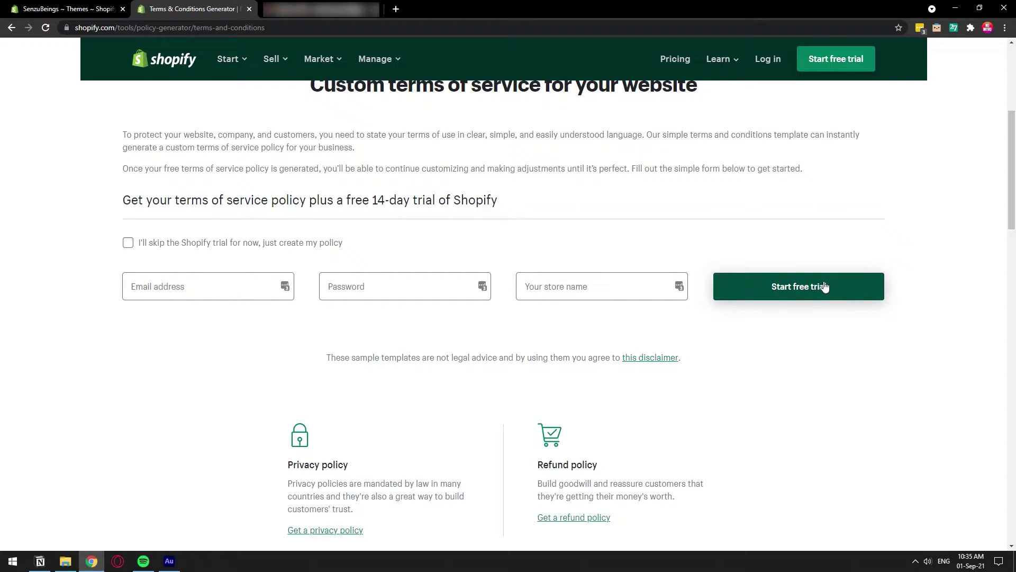
# - Tick the option to skip the Shopify trial and just create the policy
pyautogui.click(128, 243)
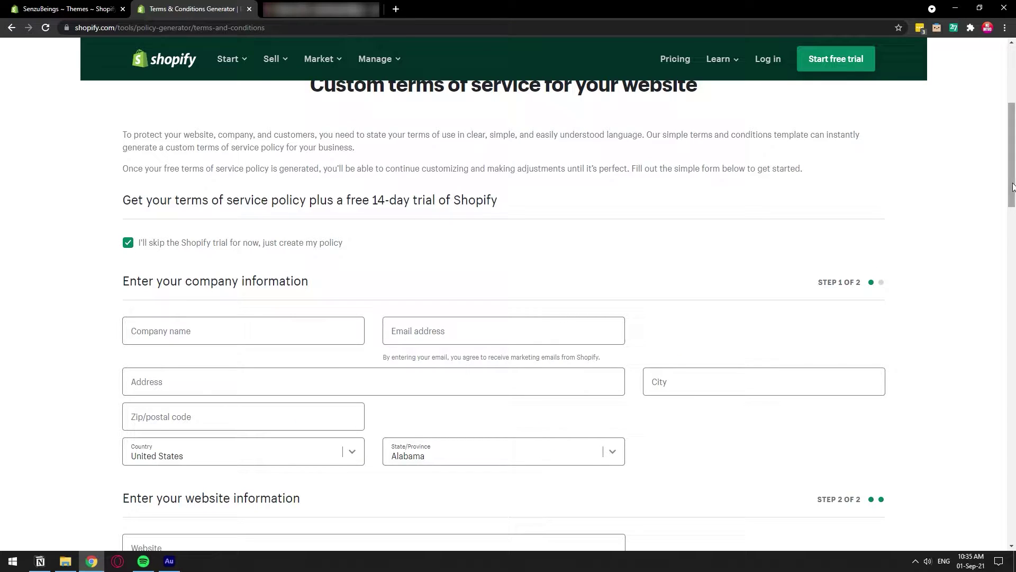
pyautogui.scroll(-2, 1014, 202)
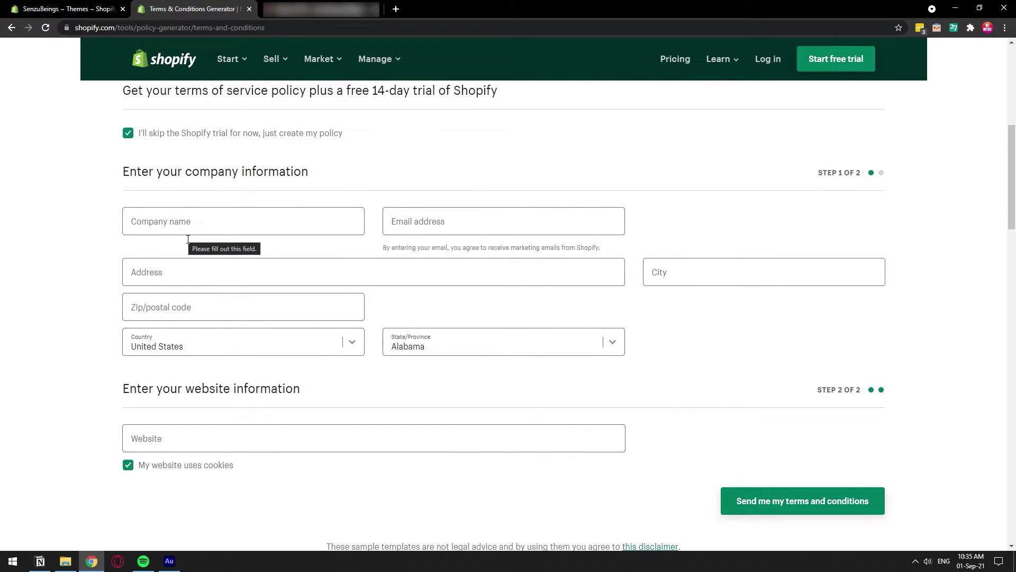
pyautogui.click(188, 232)
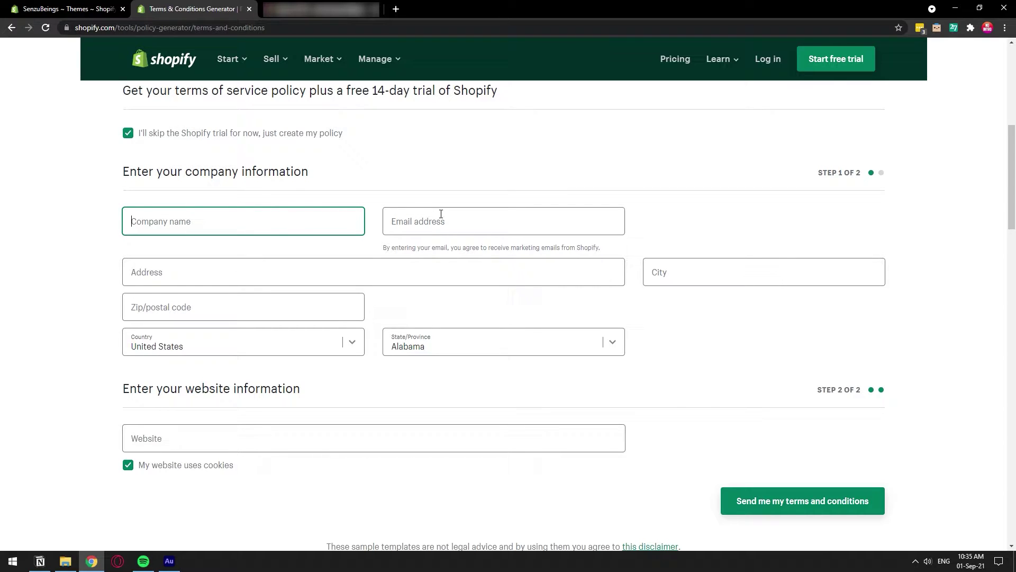
pyautogui.click(455, 229)
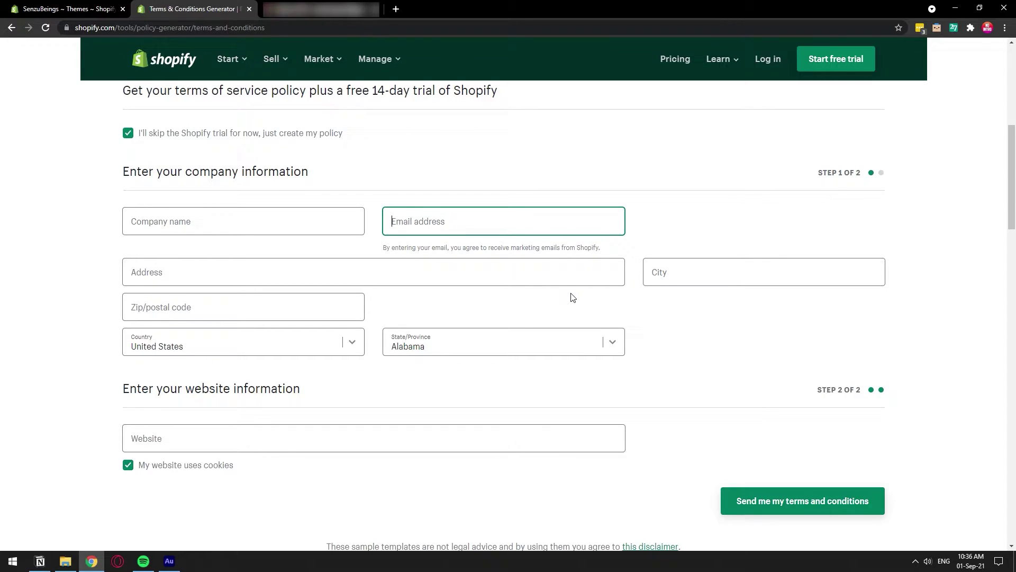
# - Enter company name SenzuBeings, address 42 Wallaby Way, and city Sydney
pyautogui.click(215, 220)
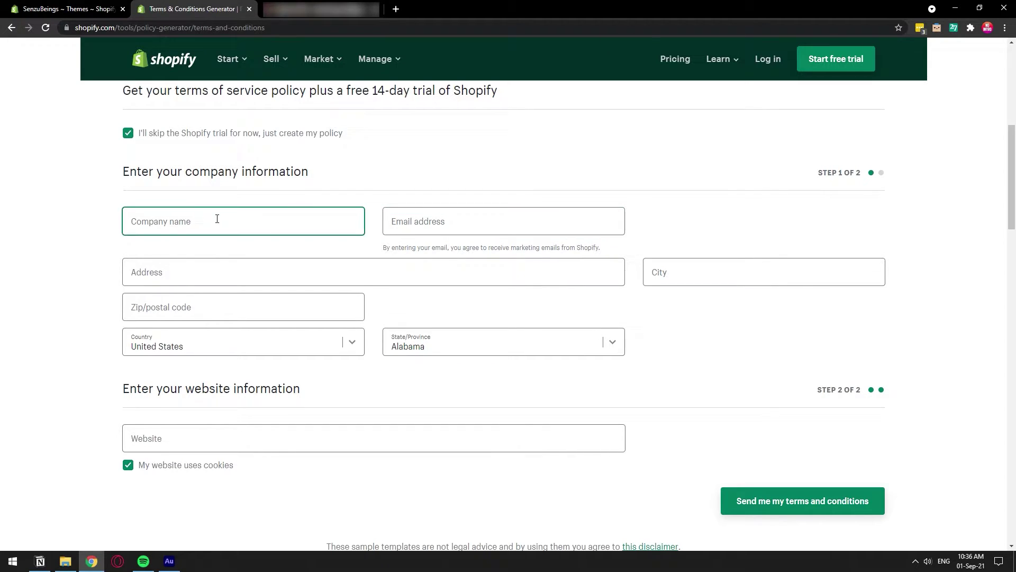
pyautogui.write('SenzuBeings')
pyautogui.click(235, 266)
pyautogui.write('42 Wallaby Way')
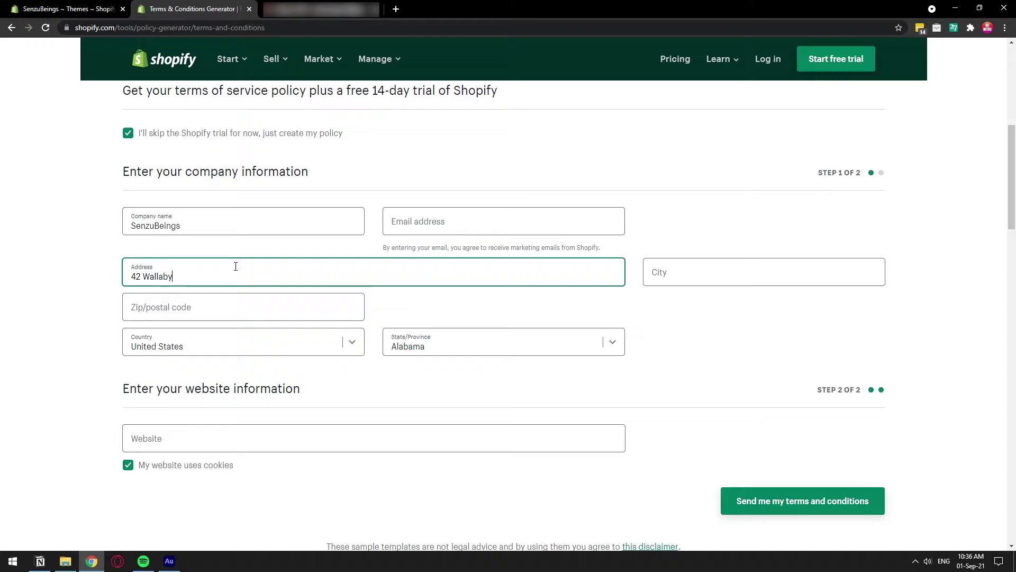
pyautogui.press('Tab')
pyautogui.write('Sydney')
# - Set the country to Australia and the state to New South Wales
pyautogui.press('Tab')
pyautogui.press('Tab')
pyautogui.write('anau')
pyautogui.click(504, 342)
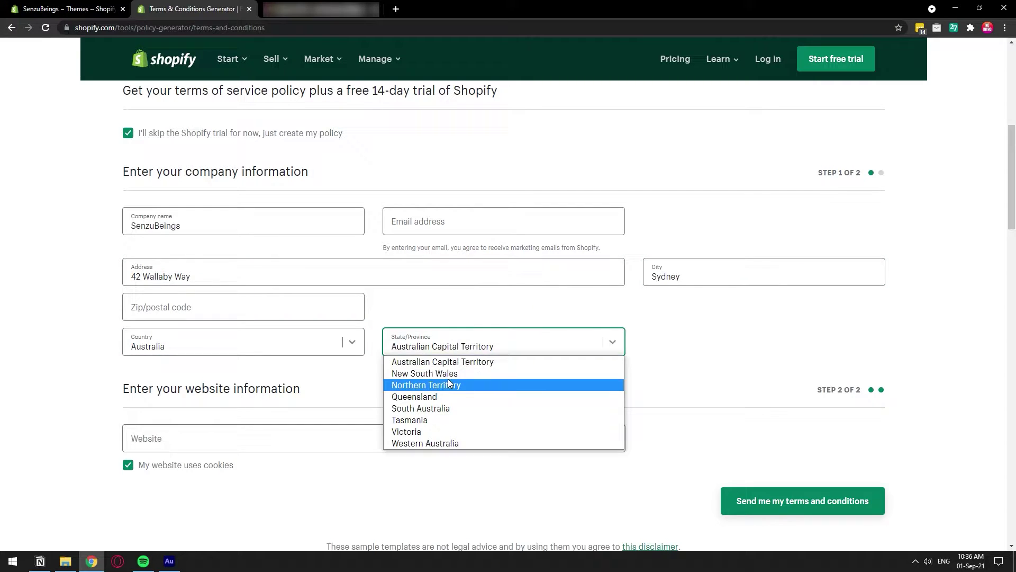
pyautogui.click(497, 375)
pyautogui.click(238, 447)
# - Enter website senzuapp.com, send the request, then open Shopify's 'policy is ready' email in Gmail
pyautogui.write('senzuapp.com')
pyautogui.click(802, 499)
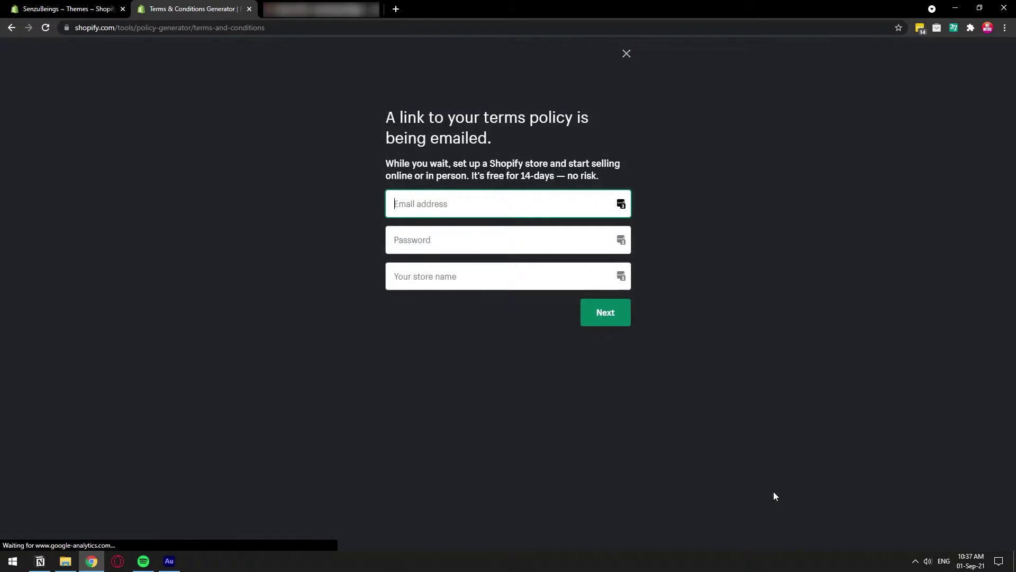
pyautogui.click(319, 7)
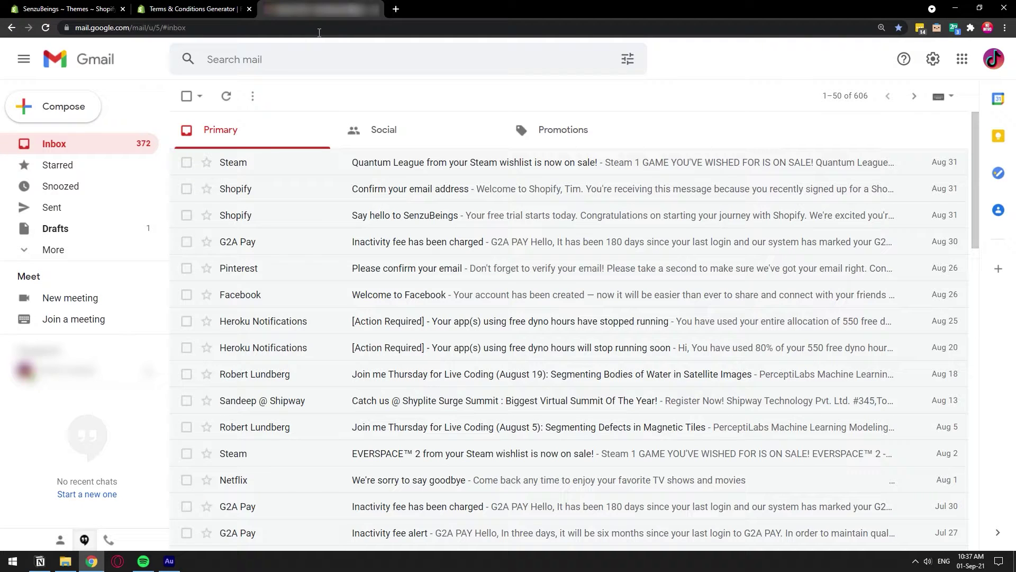
pyautogui.click(226, 95)
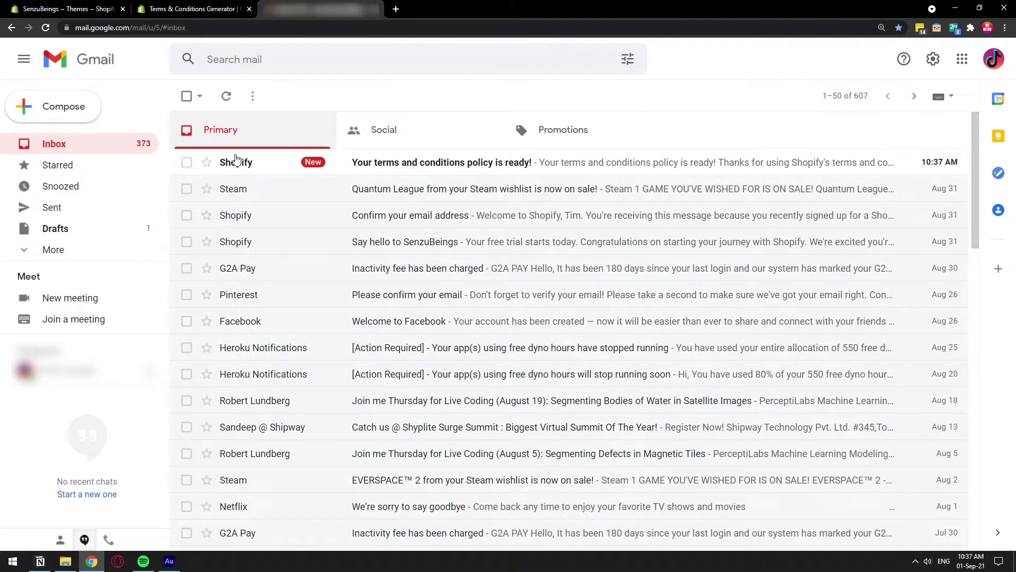
pyautogui.click(435, 168)
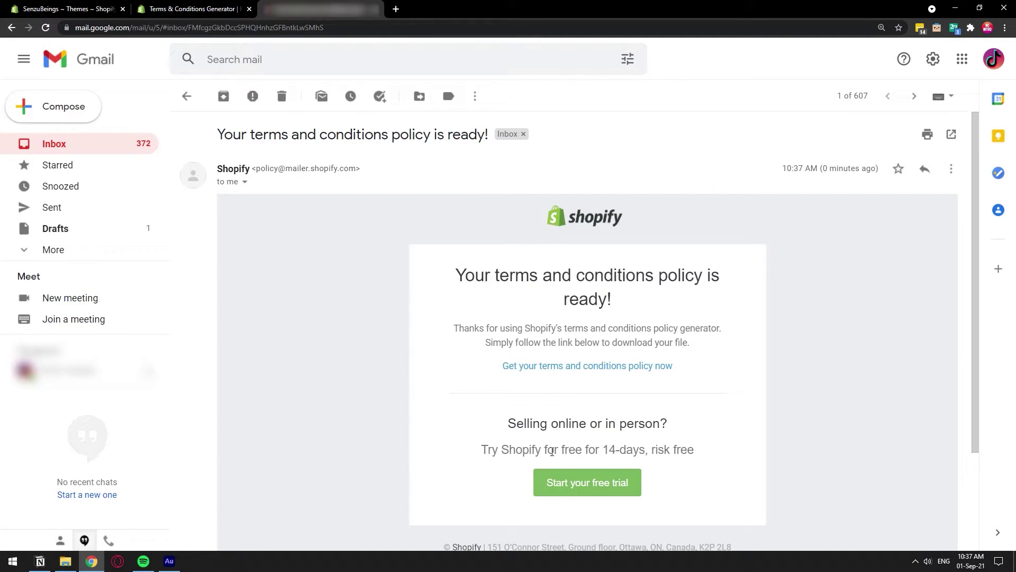
# - Open the generated terms policy from the email, copy its full text, and return to the store admin
pyautogui.click(549, 372)
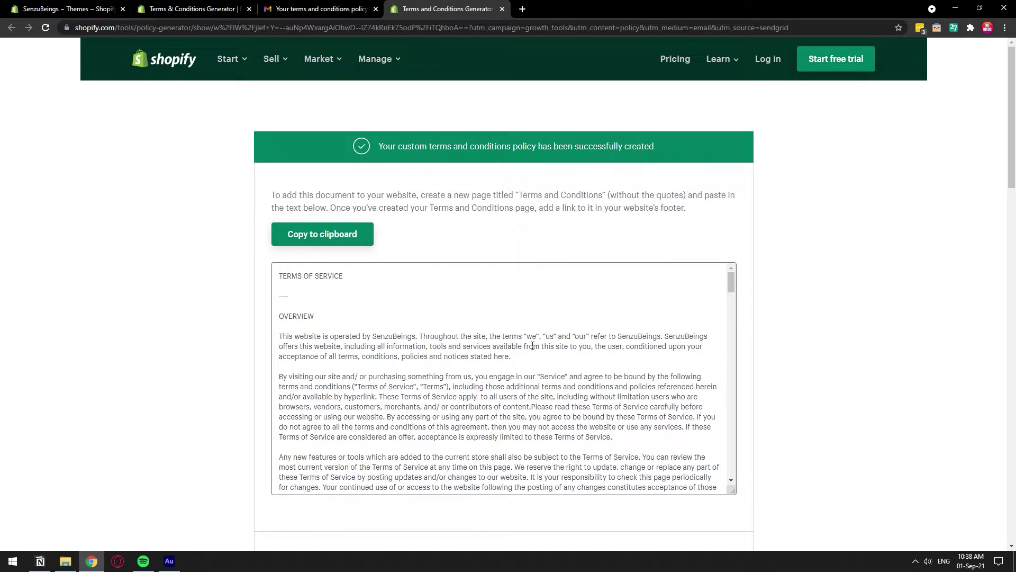
pyautogui.moveTo(532, 345); pyautogui.dragTo(612, 437)
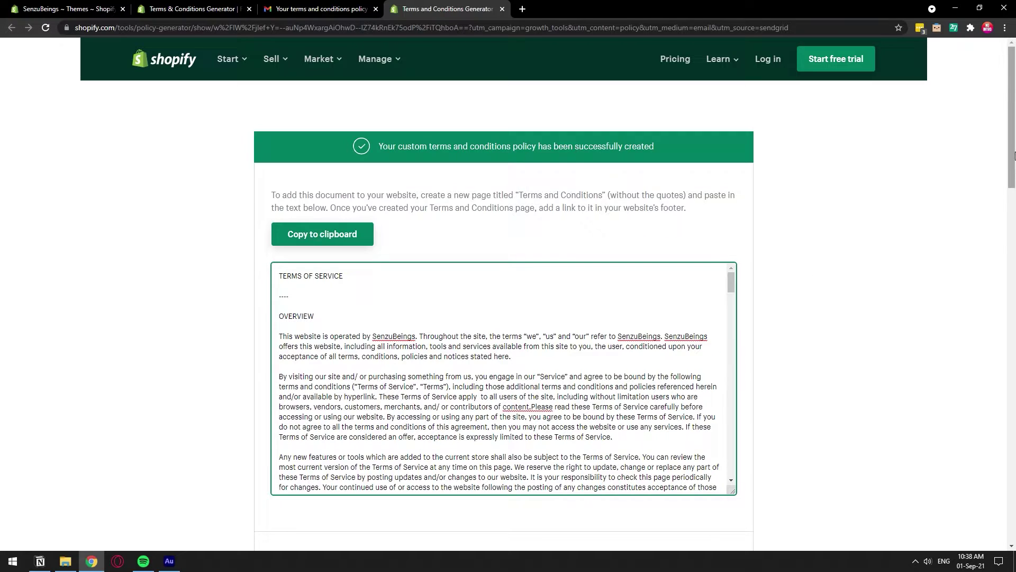
pyautogui.moveTo(732, 277); pyautogui.dragTo(733, 294)
pyautogui.scroll(-2, 628, 291)
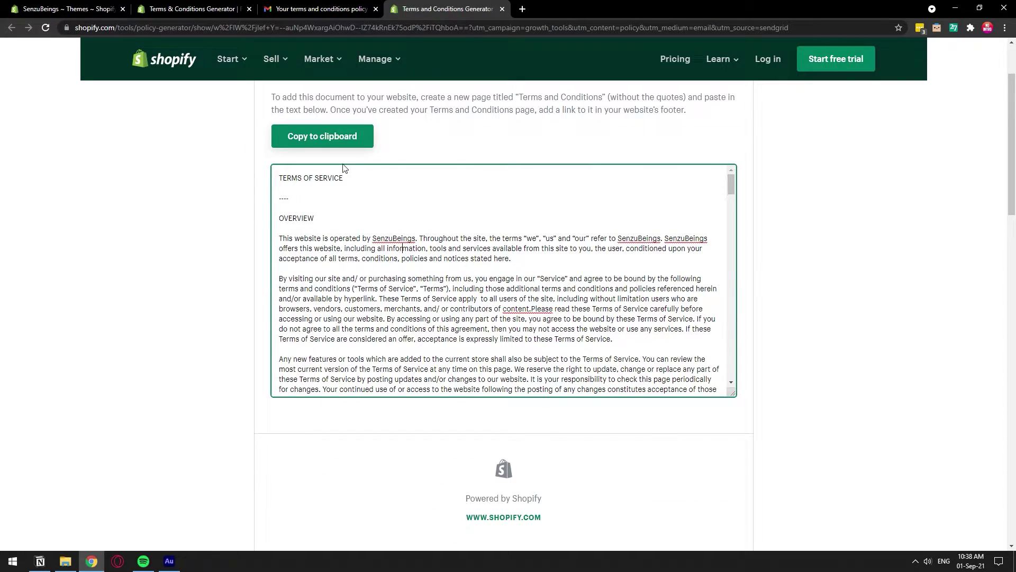
pyautogui.click(324, 138)
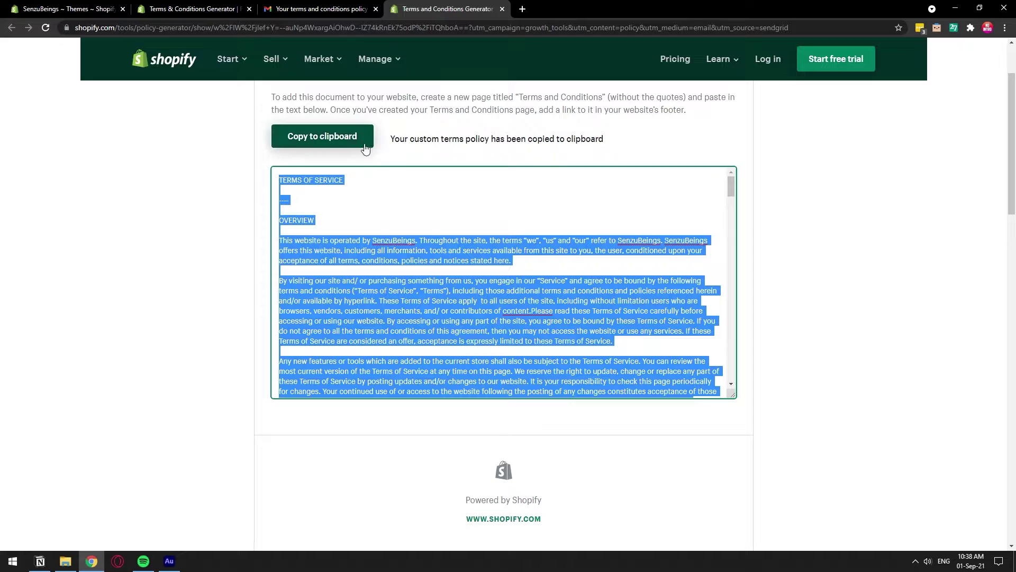
pyautogui.click(74, 6)
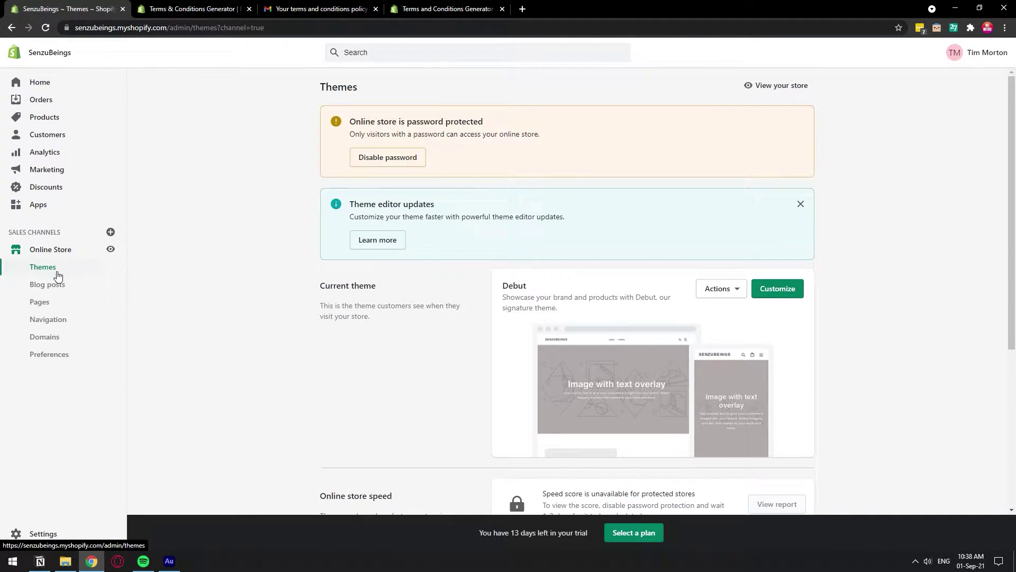
# - Start a new store page titled 'Terms & Conditions'
pyautogui.click(48, 303)
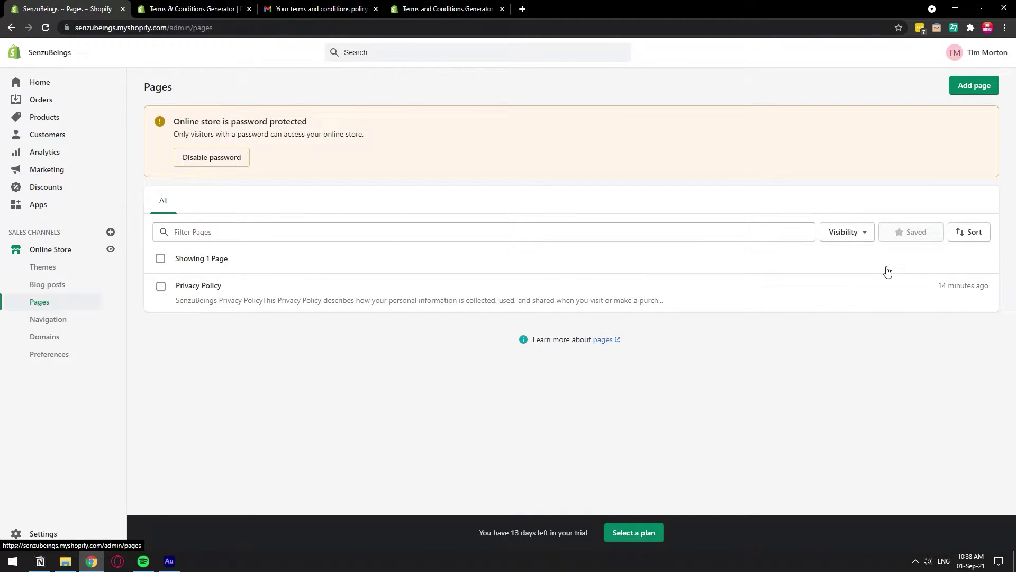
pyautogui.click(974, 85)
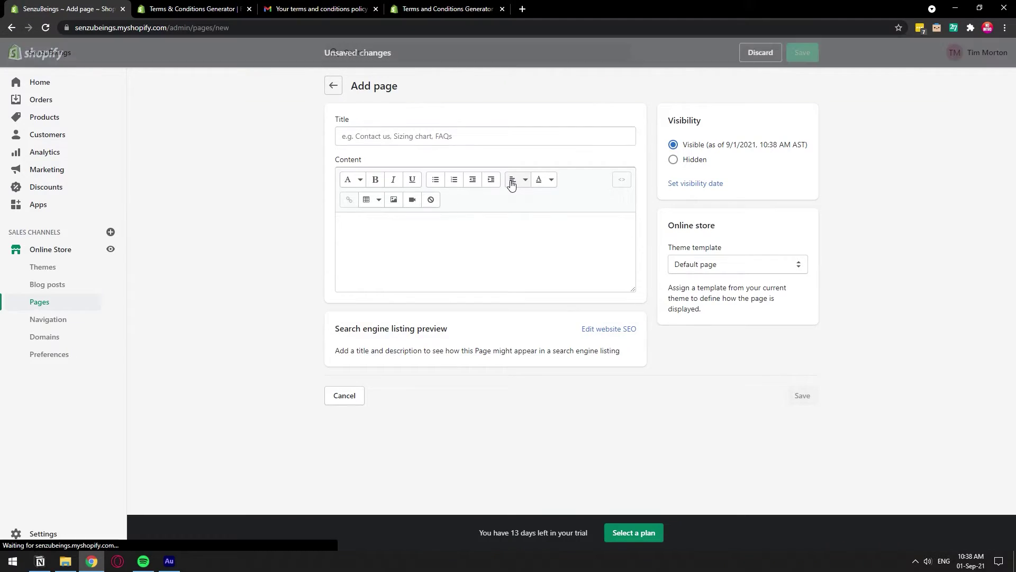
pyautogui.click(395, 136)
pyautogui.write('Terms')
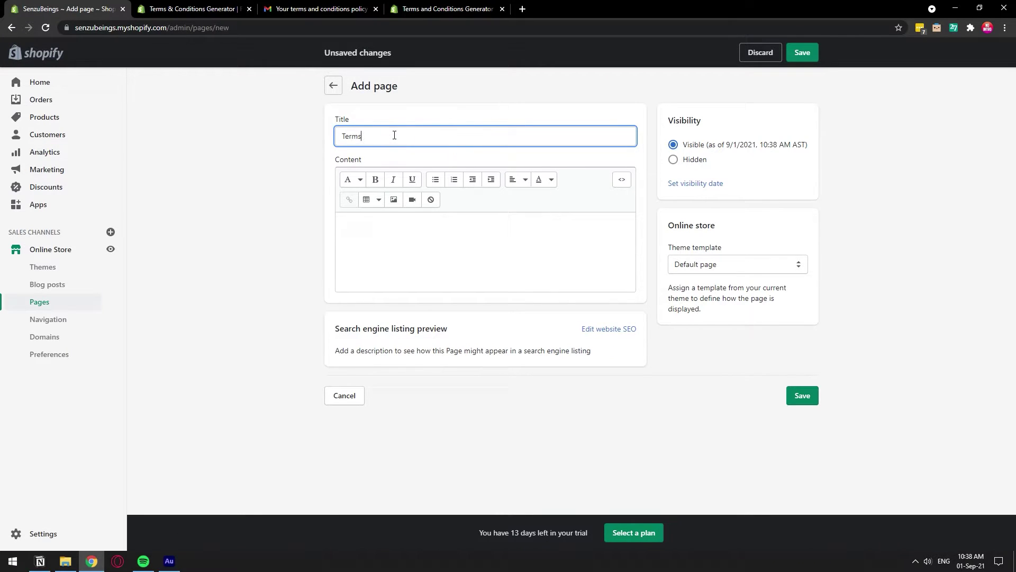
pyautogui.write(' & Conditions')
# - Paste the copied policy text into the page content
pyautogui.click(486, 260)
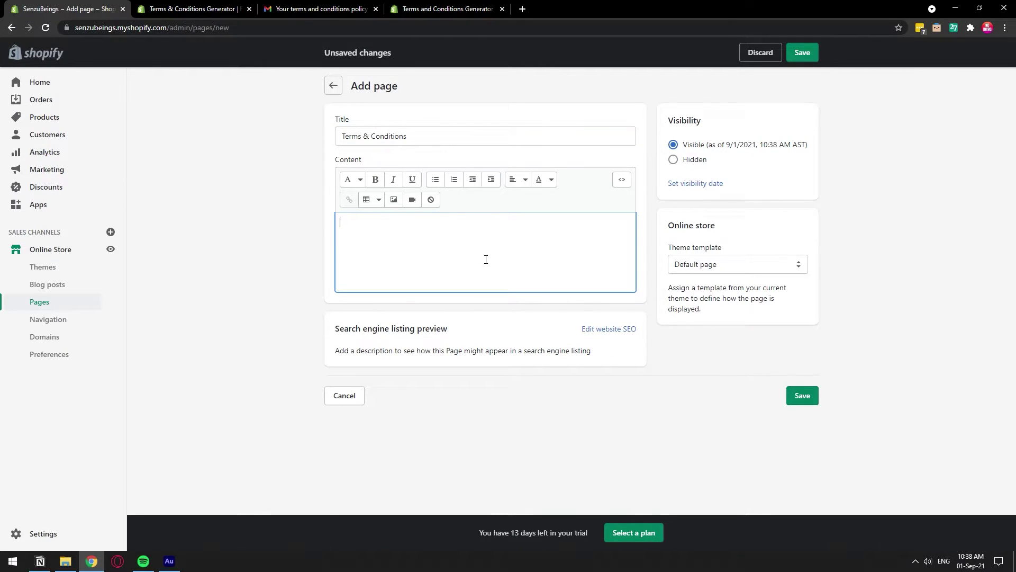
pyautogui.rightClick(486, 259)
pyautogui.click(404, 290)
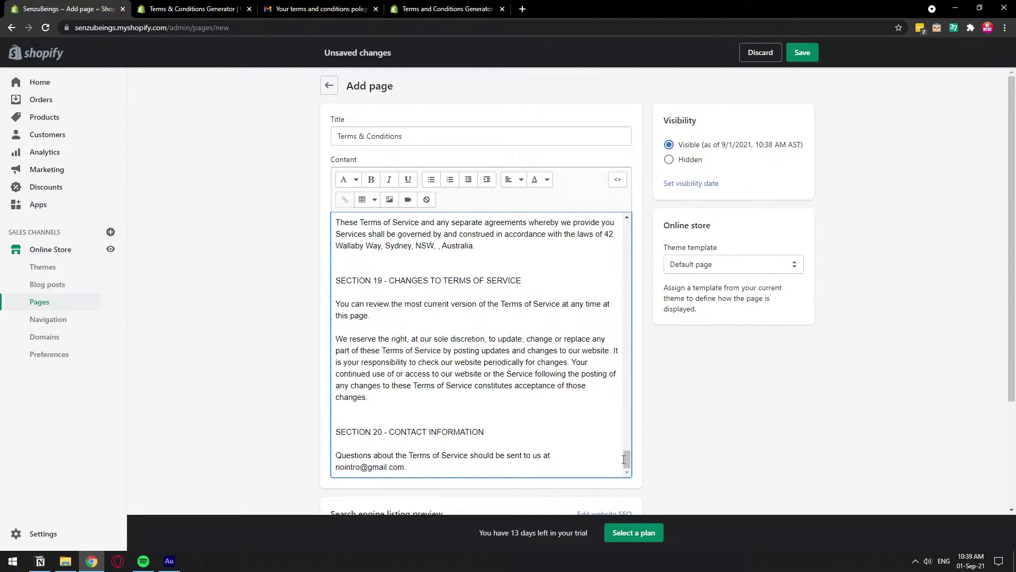
# - Add a period and move the SECTION 2 heading onto its own paragraph
pyautogui.moveTo(625, 456); pyautogui.dragTo(628, 244)
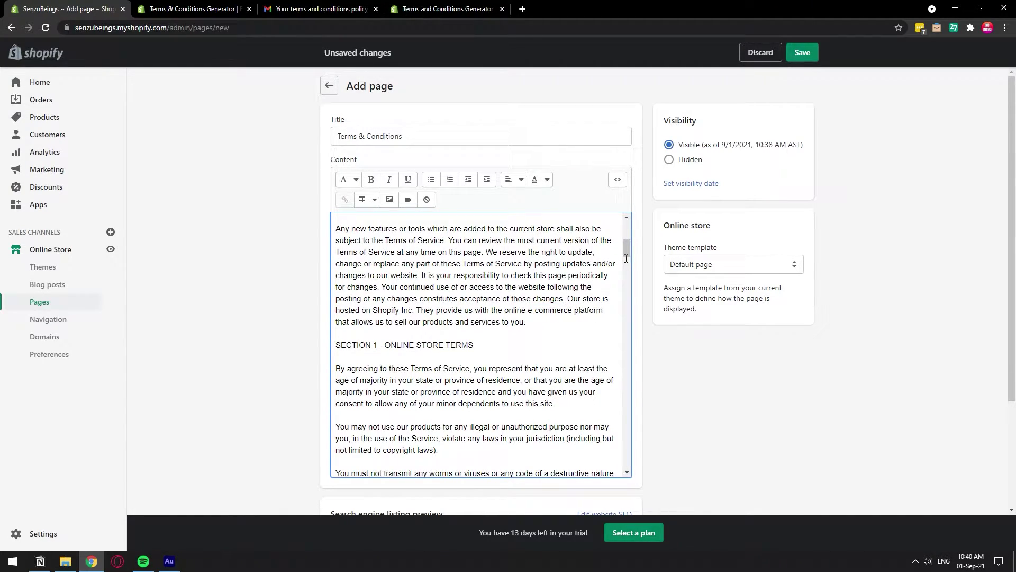
pyautogui.moveTo(627, 248); pyautogui.dragTo(628, 262)
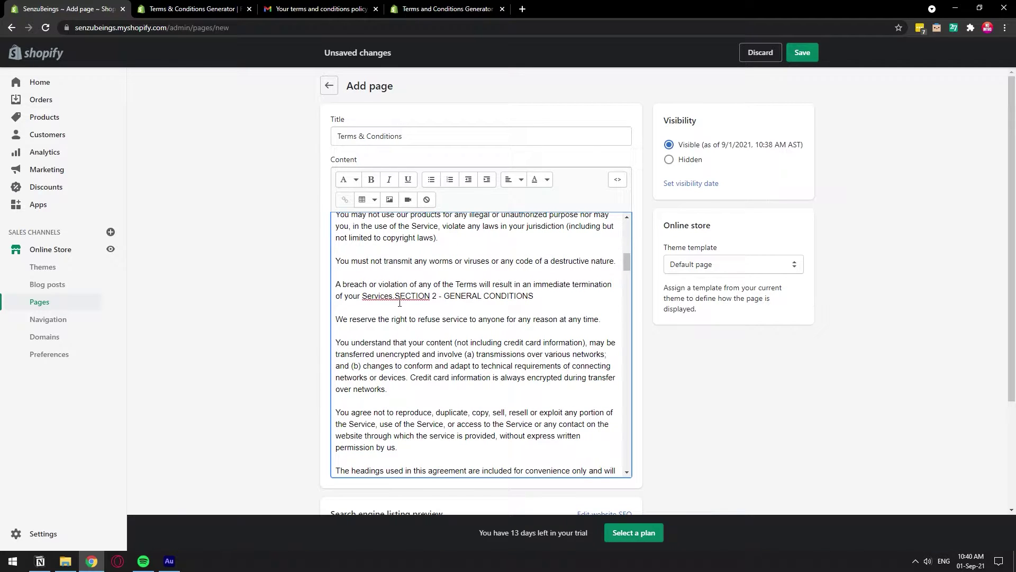
pyautogui.write('.')
pyautogui.press('Return')
pyautogui.press('Return')
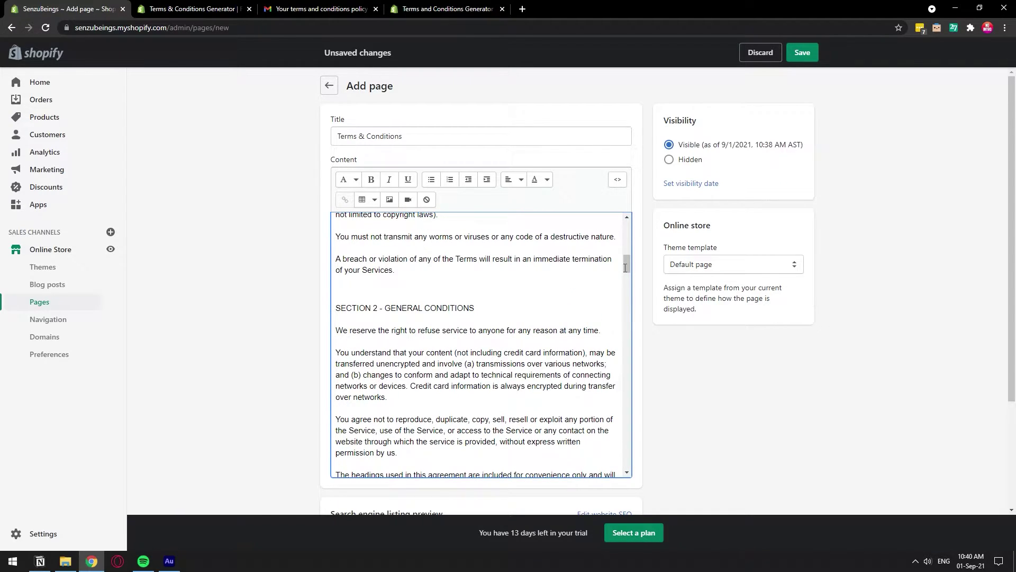
pyautogui.moveTo(626, 263); pyautogui.dragTo(626, 281)
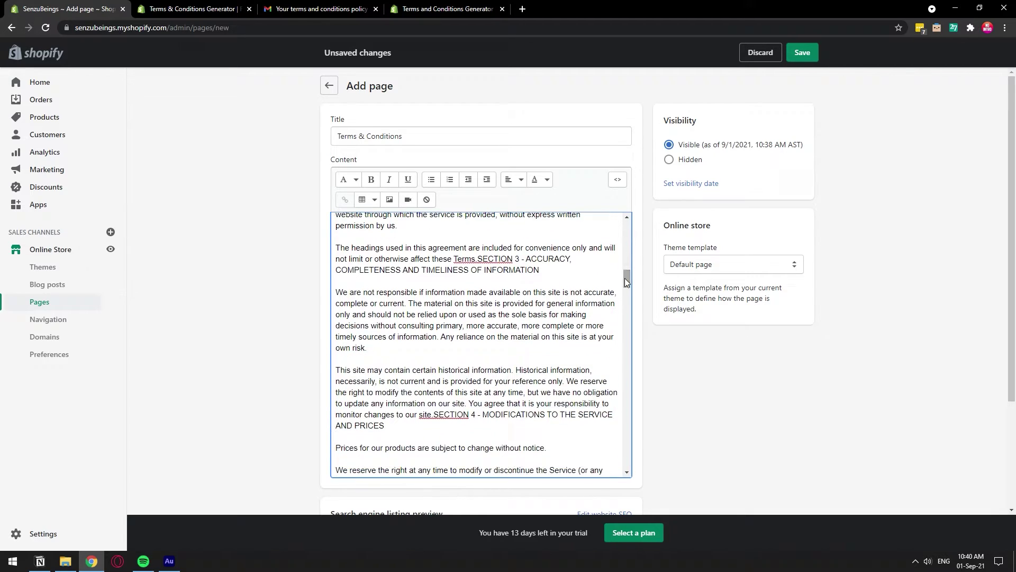
# - Put the SECTION 3, 4 and 5 headings on their own paragraphs, each preceded by a period
pyautogui.write('.')
pyautogui.press('Return')
pyautogui.press('Return')
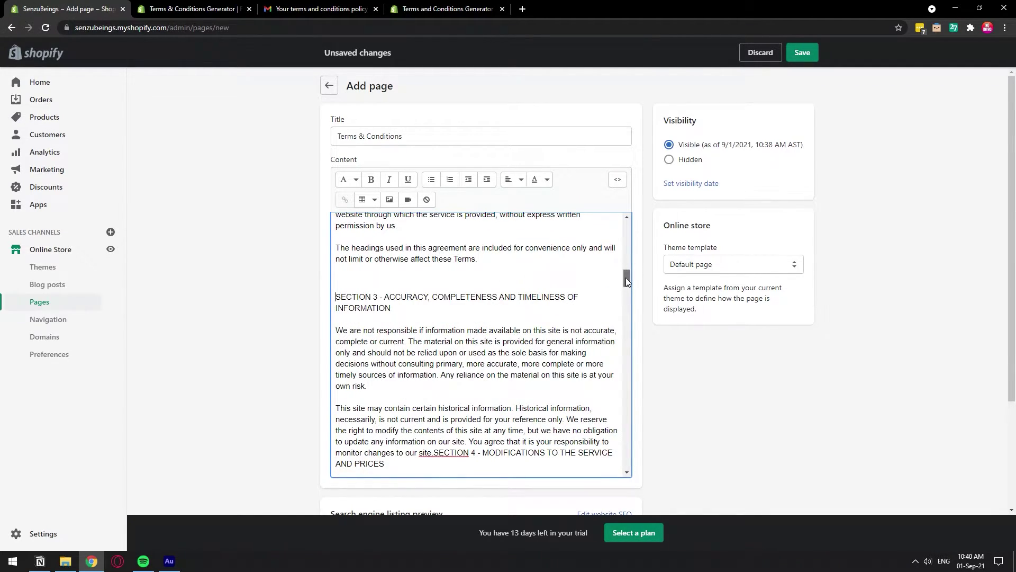
pyautogui.moveTo(626, 277); pyautogui.dragTo(626, 290)
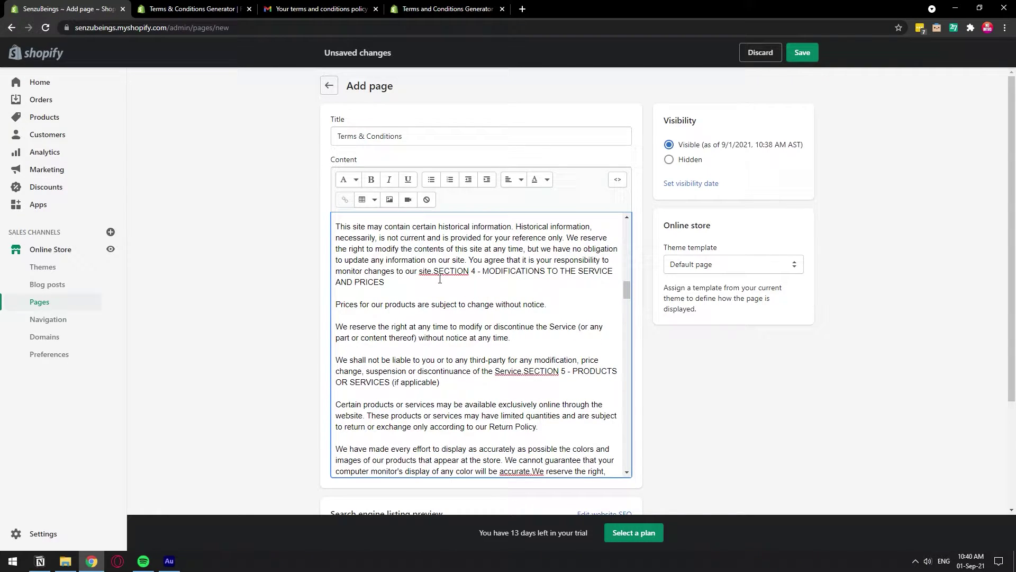
pyautogui.write('.')
pyautogui.press('Return')
pyautogui.press('Return')
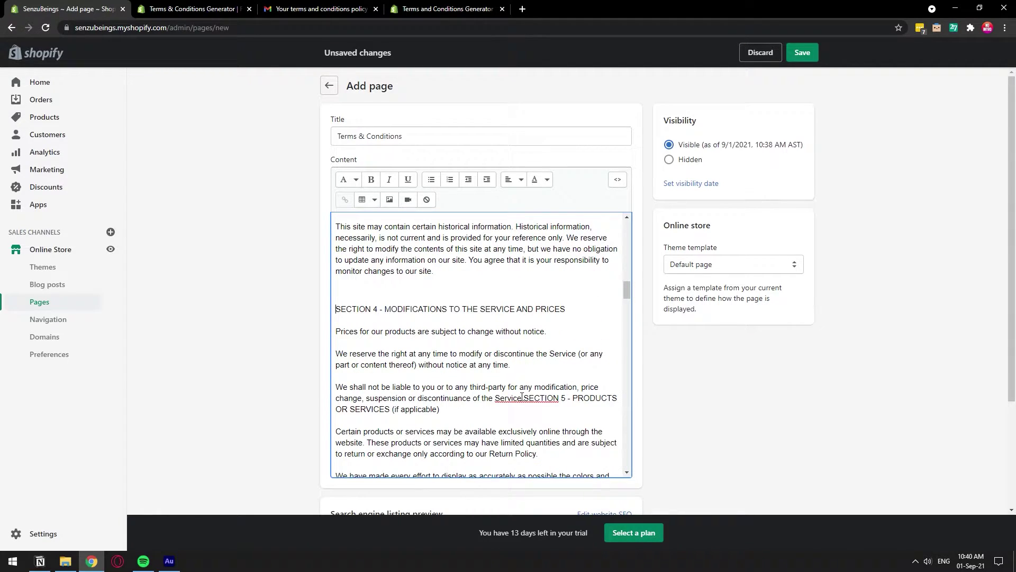
pyautogui.click(521, 398)
pyautogui.write('.')
pyautogui.press('Return')
pyautogui.press('Return')
# - Move SECTION 6 onto its own paragraph and add the missing space after 'distributors.'
pyautogui.moveTo(628, 289); pyautogui.dragTo(627, 315)
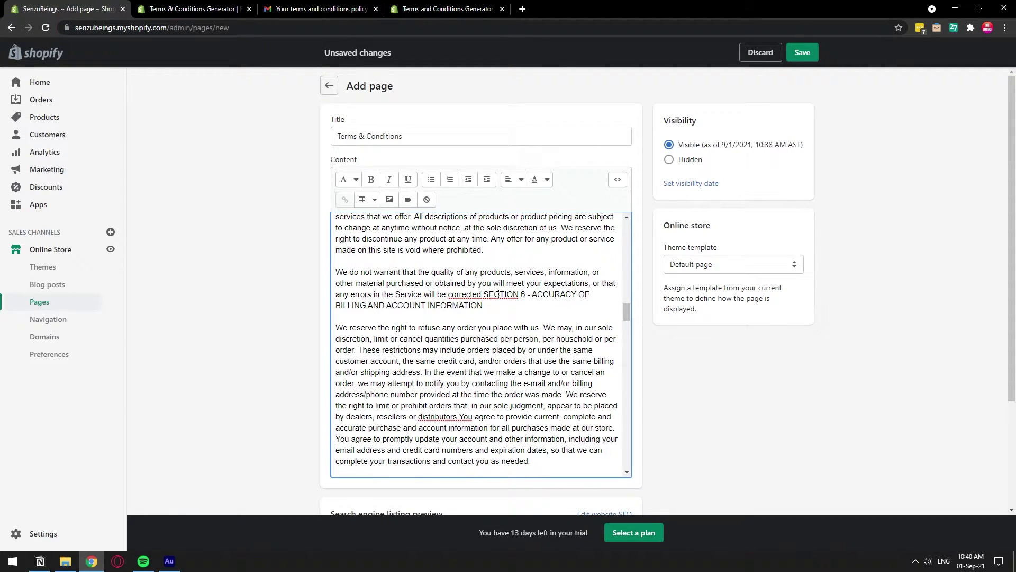
pyautogui.write('.')
pyautogui.press('Return')
pyautogui.press('Return')
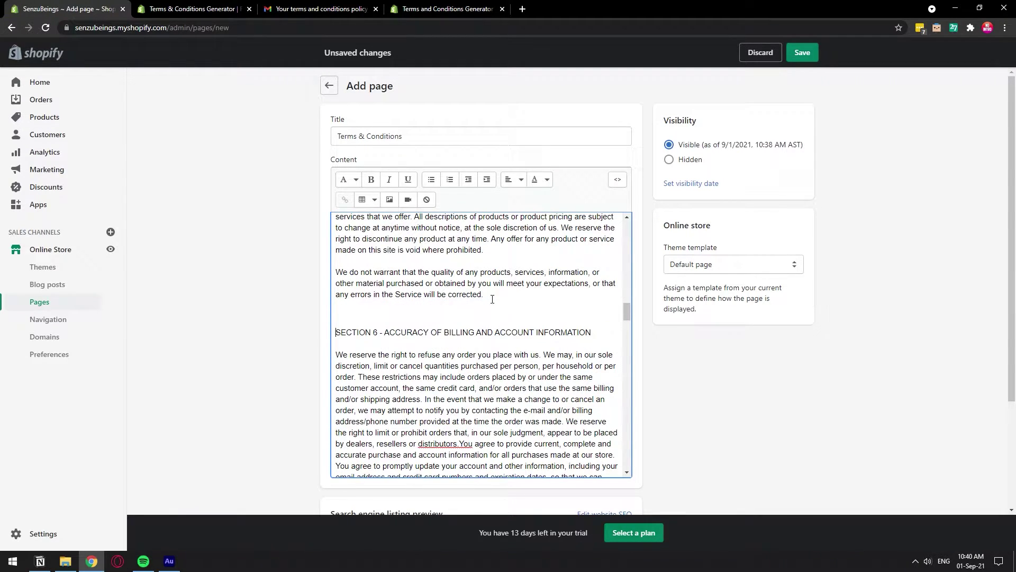
pyautogui.moveTo(625, 316); pyautogui.dragTo(626, 323)
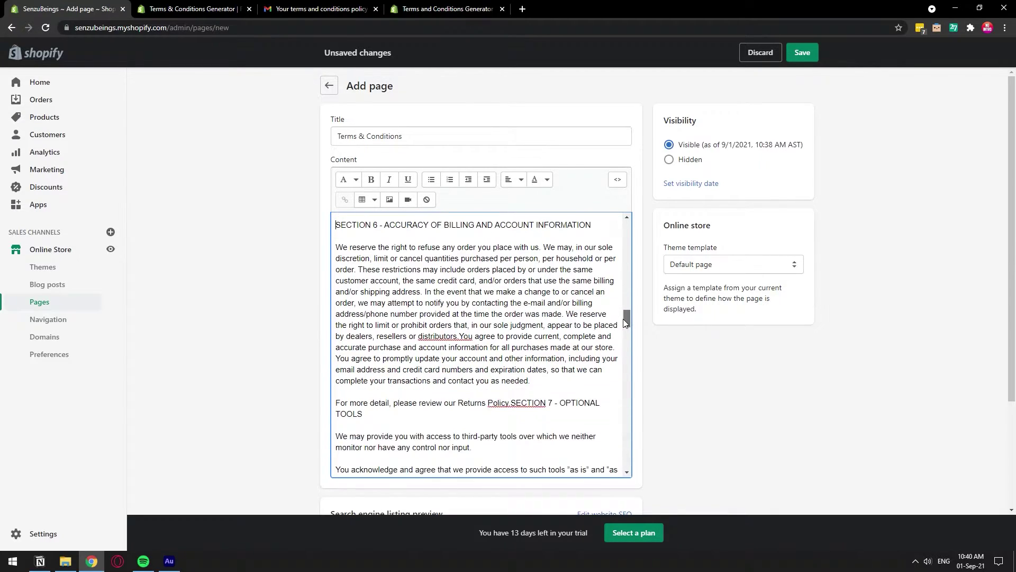
pyautogui.click(459, 328)
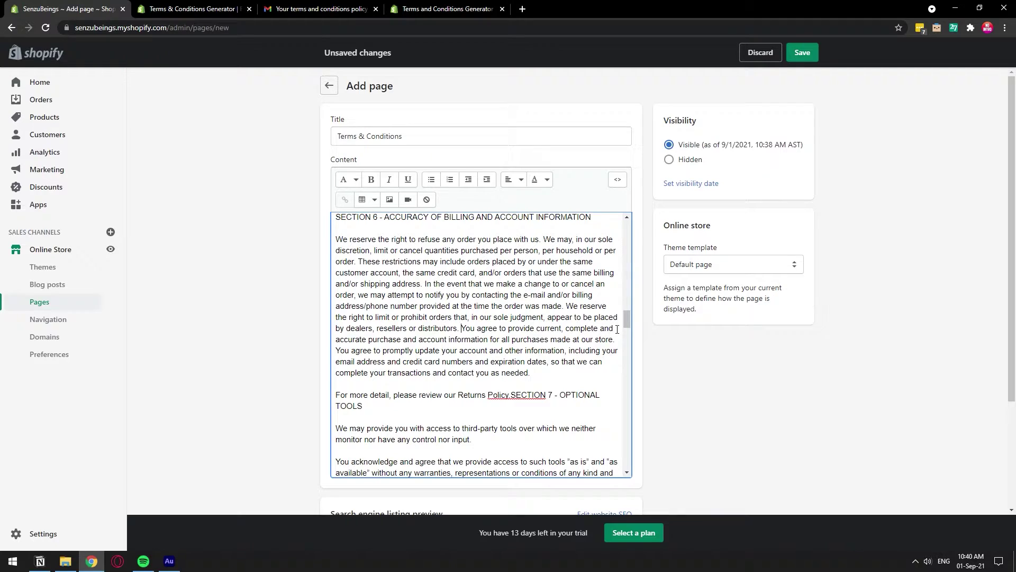
pyautogui.moveTo(624, 318); pyautogui.dragTo(625, 324)
# - Give SECTION 7 and SECTION 8 their own lines, then save the Terms & Conditions page
pyautogui.click(518, 313)
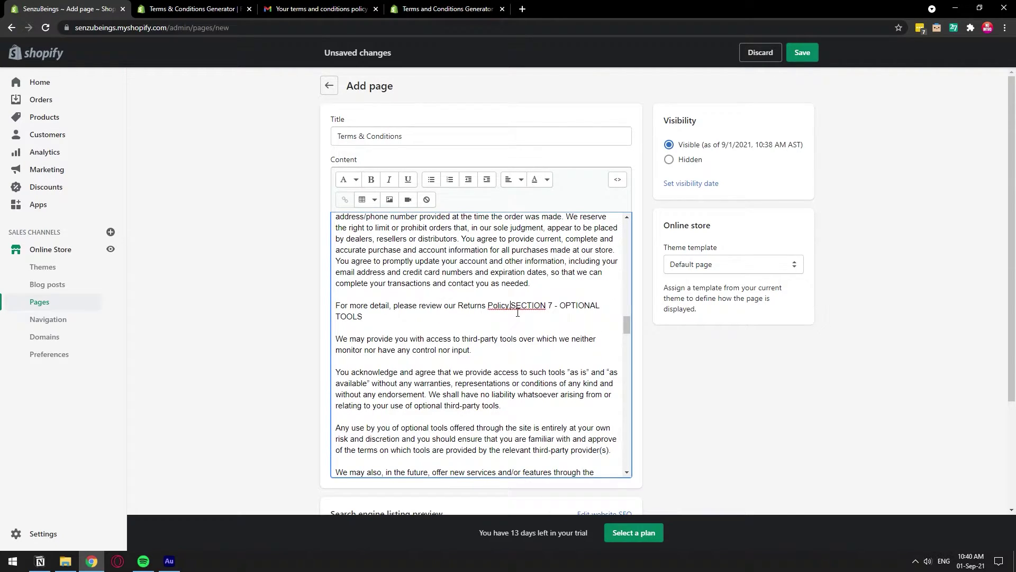
pyautogui.press('Return')
pyautogui.press('Return')
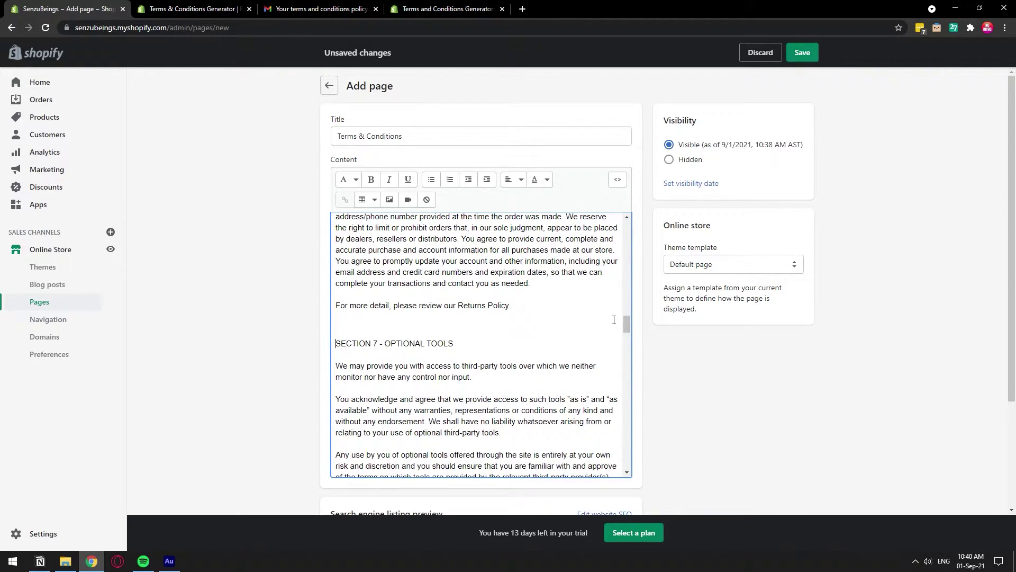
pyautogui.moveTo(626, 322); pyautogui.dragTo(628, 351)
pyautogui.click(574, 329)
pyautogui.scroll(-5, 494, 324)
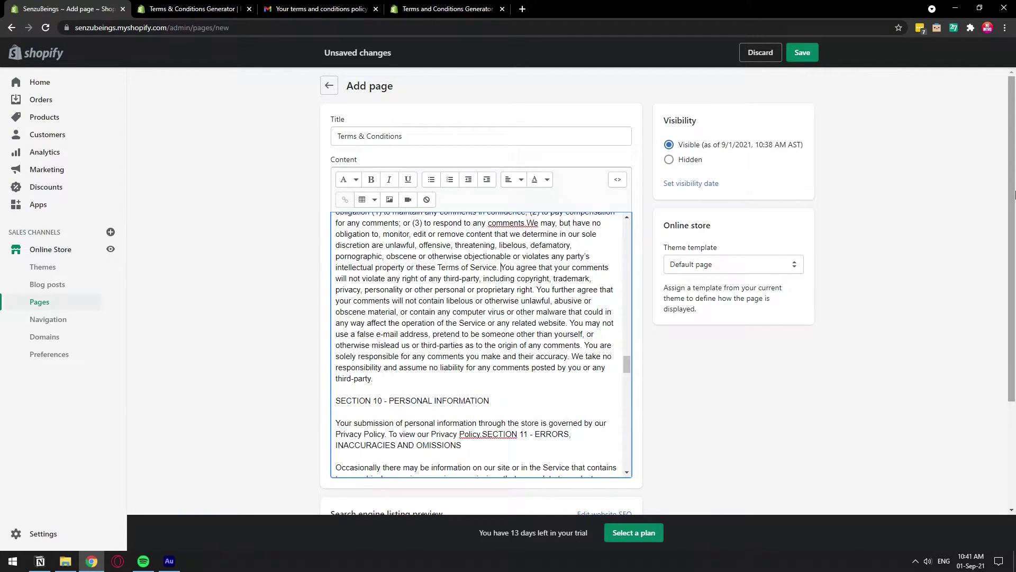
pyautogui.scroll(-2, 1013, 263)
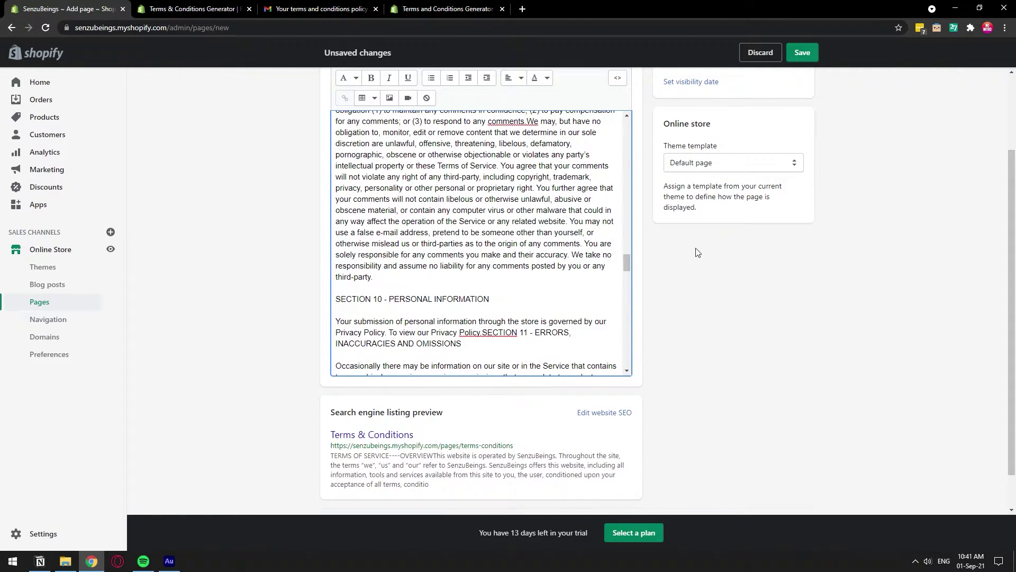
pyautogui.scroll(2, 696, 249)
pyautogui.click(811, 53)
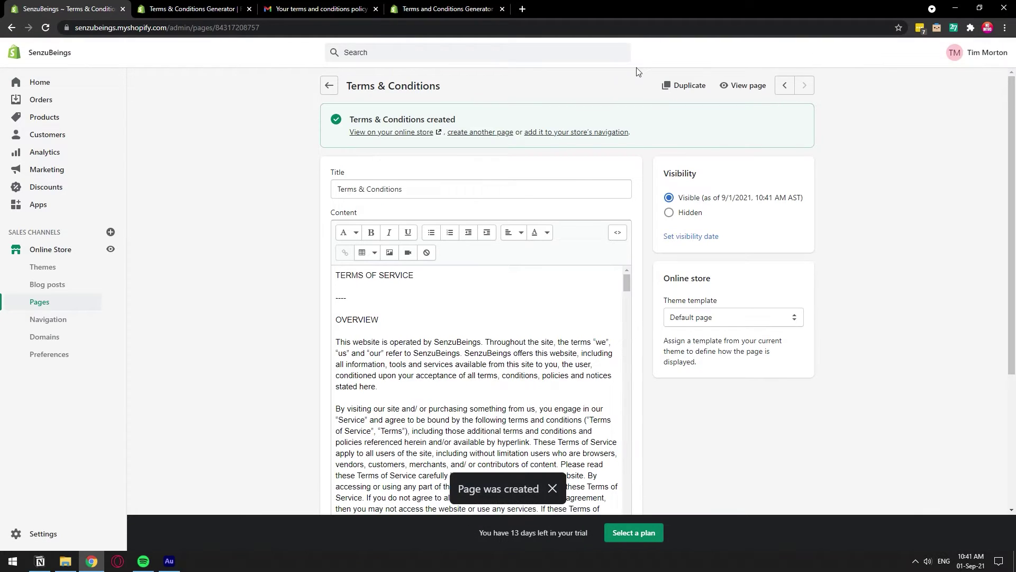
# - Open the Debut theme's Footer section and its Quick links block using the Footer menu
pyautogui.click(57, 257)
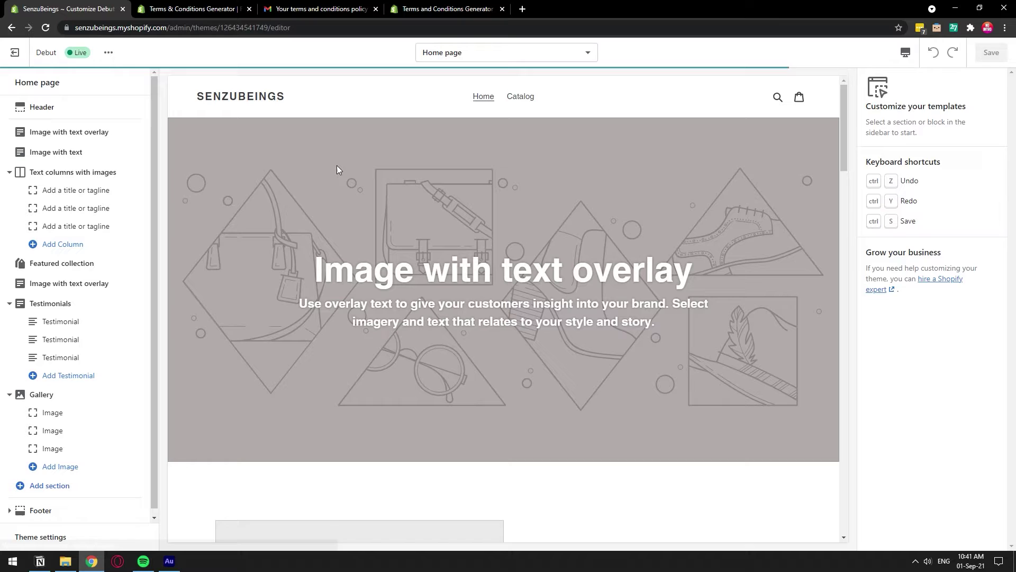
pyautogui.scroll(-1, 155, 185)
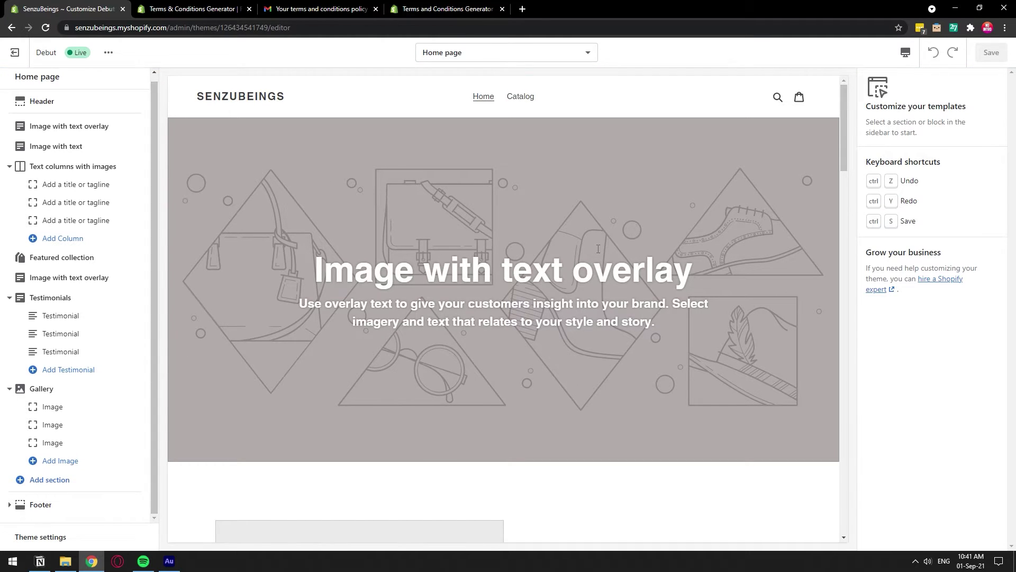
pyautogui.scroll(-5, 830, 266)
pyautogui.scroll(-15, 823, 397)
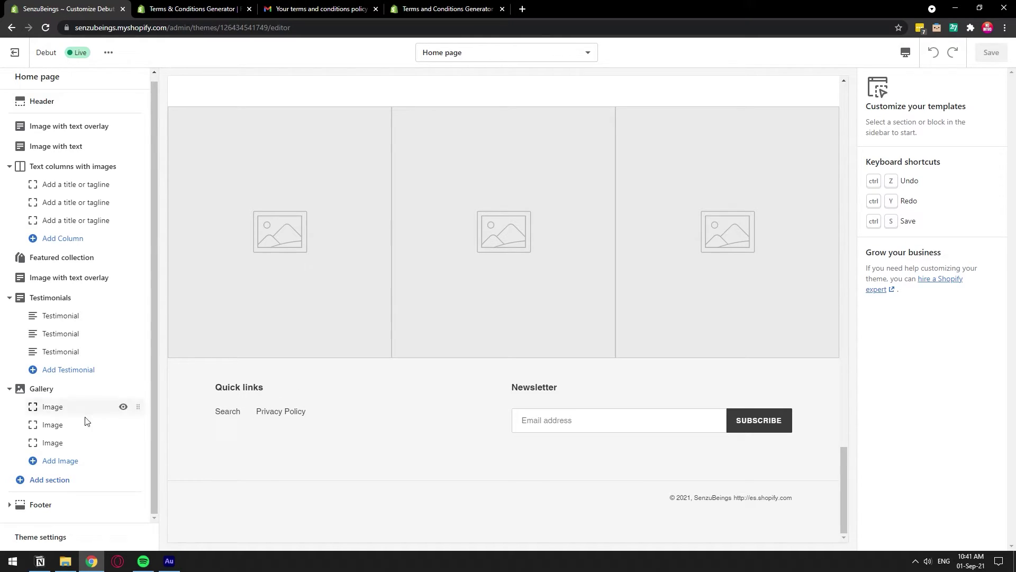
pyautogui.click(49, 506)
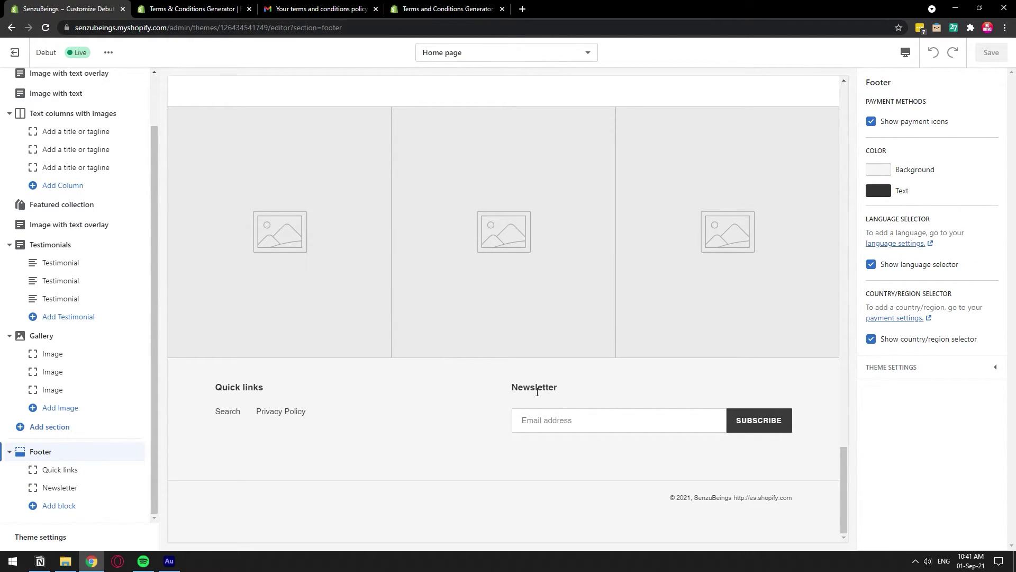
pyautogui.click(55, 473)
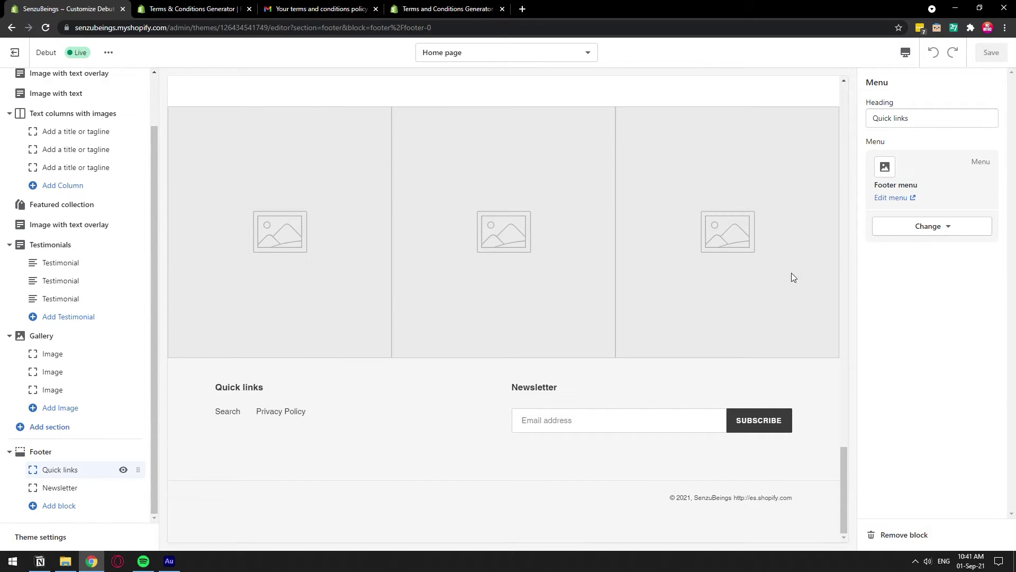
# - Add a 'Terms & Conditions' Footer menu item linking to Pages > Terms & Conditions, and save the menu
pyautogui.click(906, 201)
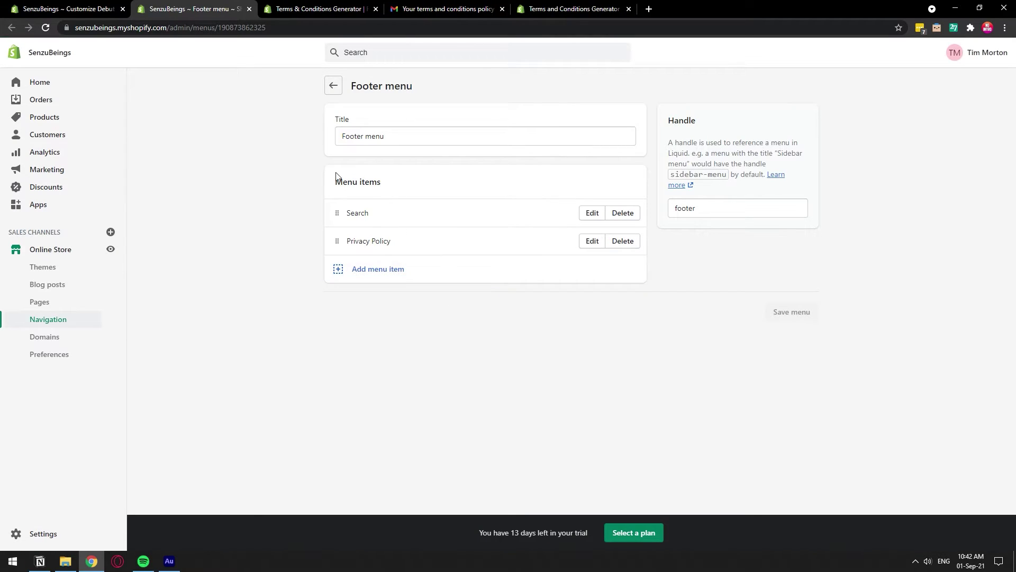
pyautogui.click(341, 272)
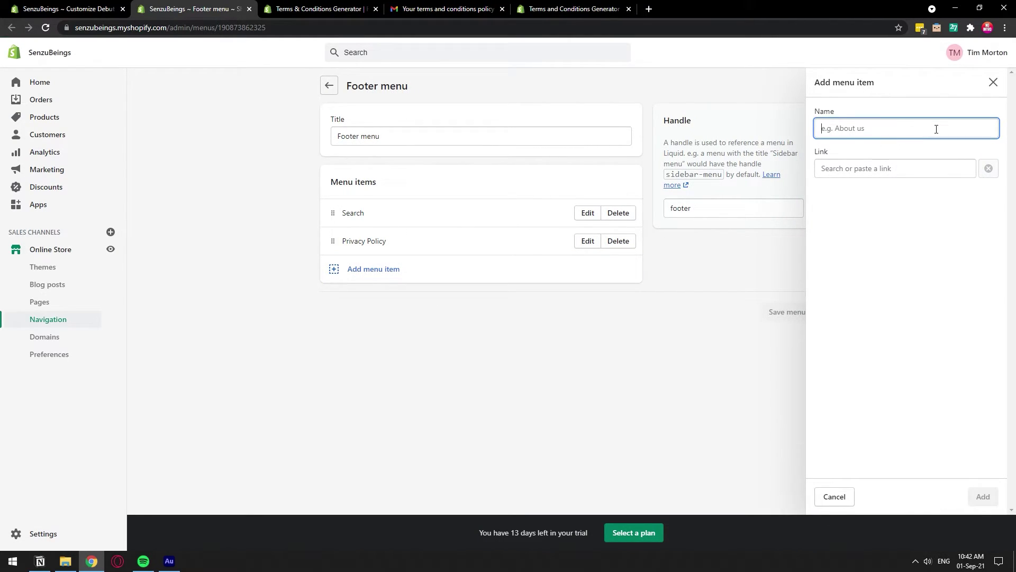
pyautogui.write('Terms & Conditions')
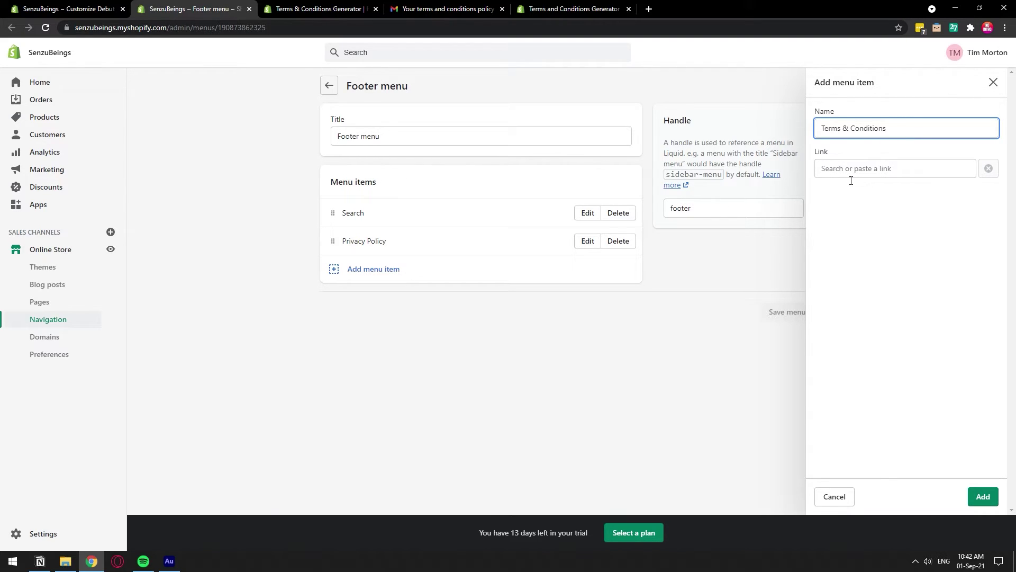
pyautogui.click(875, 170)
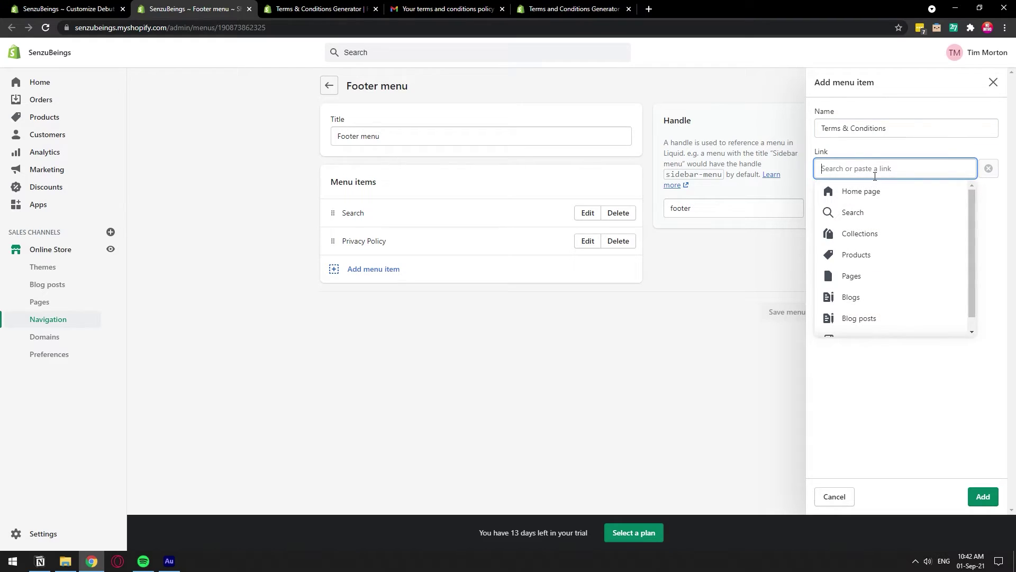
pyautogui.click(866, 276)
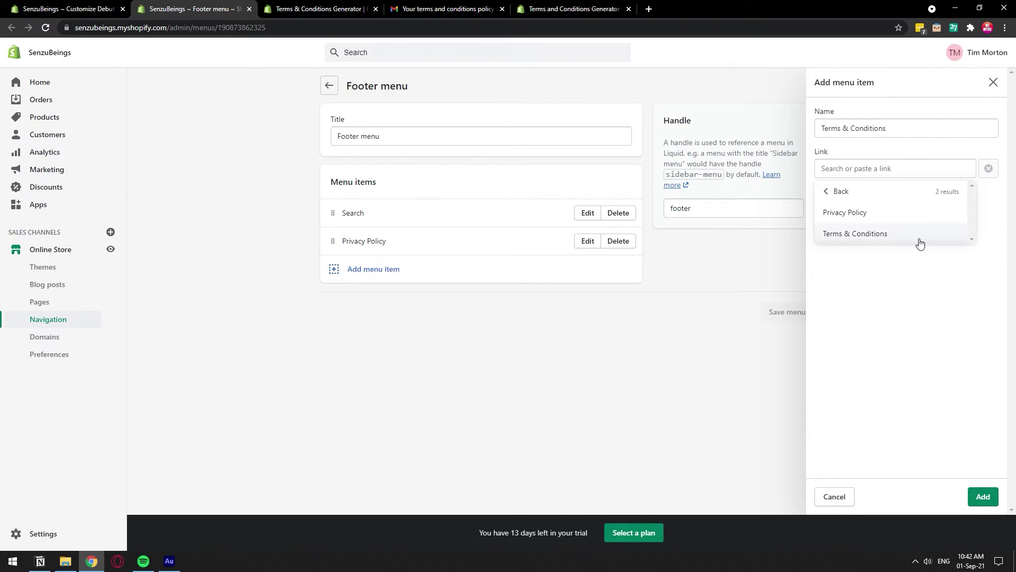
pyautogui.click(860, 234)
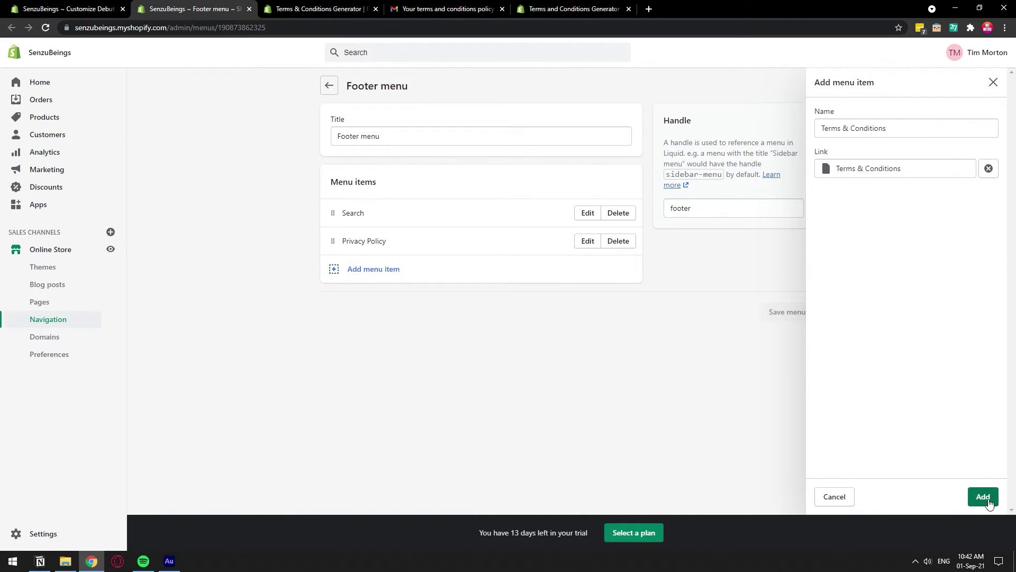
pyautogui.click(985, 498)
pyautogui.click(792, 341)
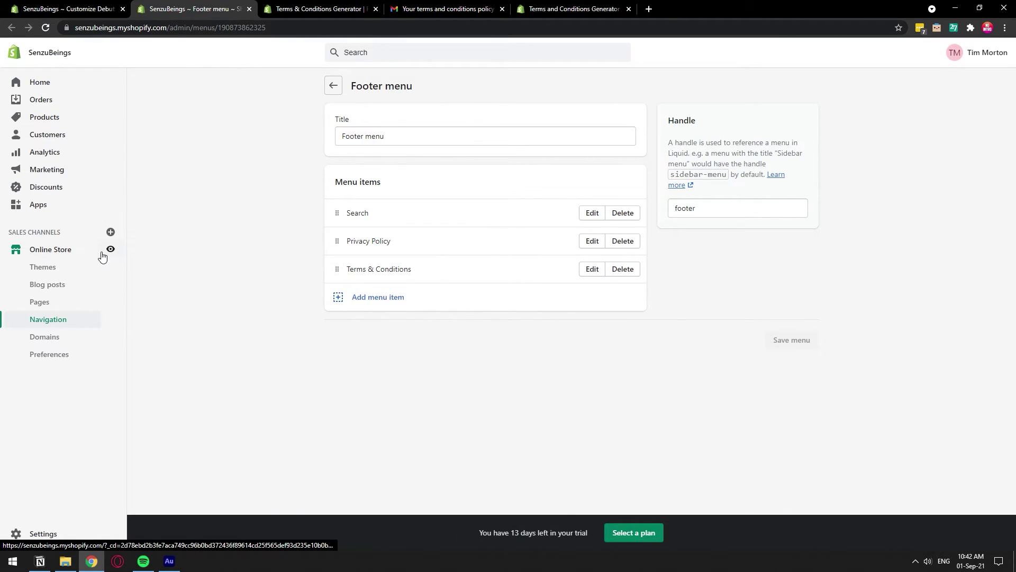
# - Return to Online Store Themes and view the live SenzuBeings storefront in a new tab
pyautogui.click(69, 255)
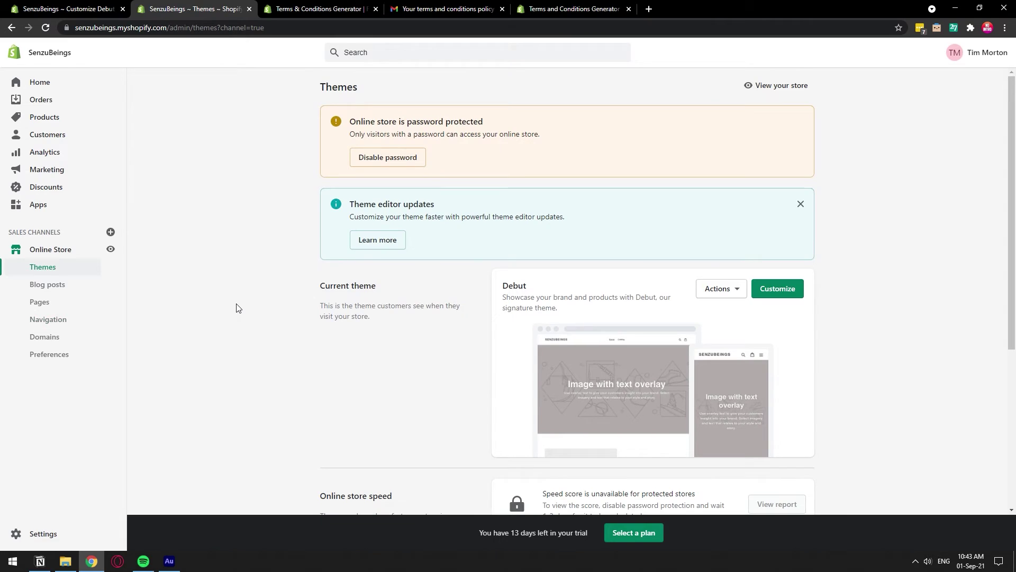
pyautogui.click(111, 249)
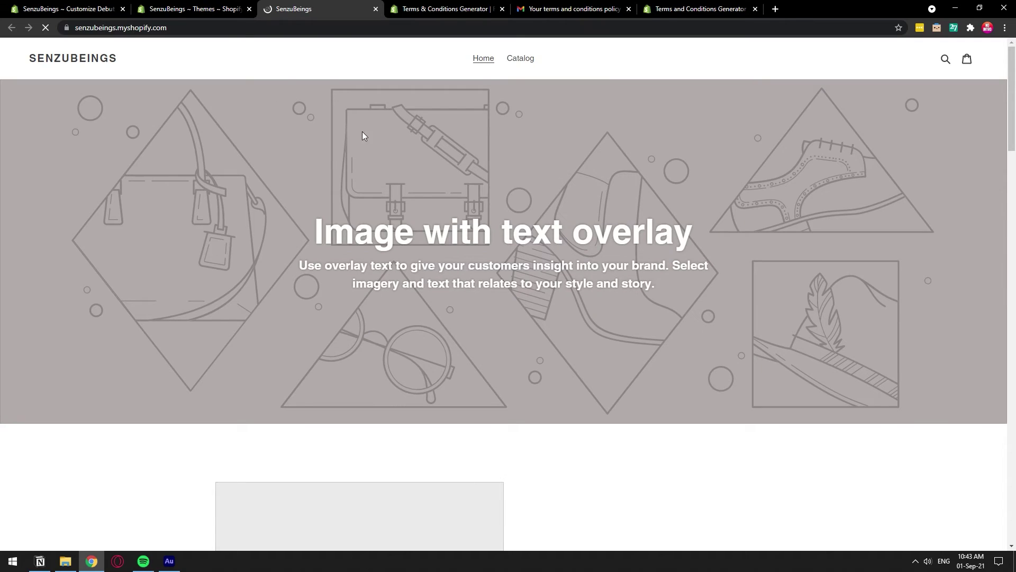
# - Follow the footer's Terms & Conditions link and scroll the policy through SECTION 20
pyautogui.moveTo(1011, 79); pyautogui.dragTo(1010, 471)
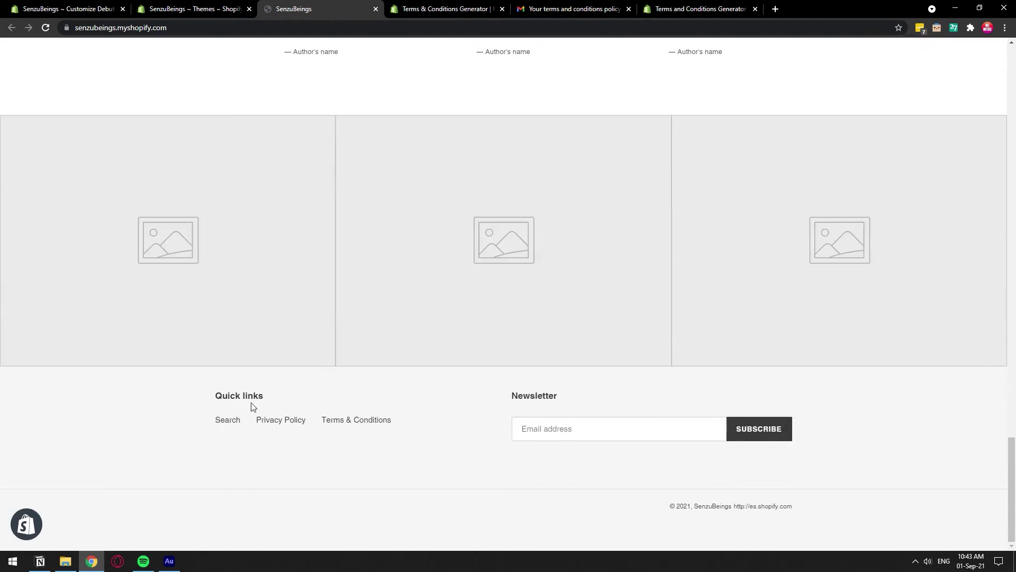
pyautogui.click(379, 420)
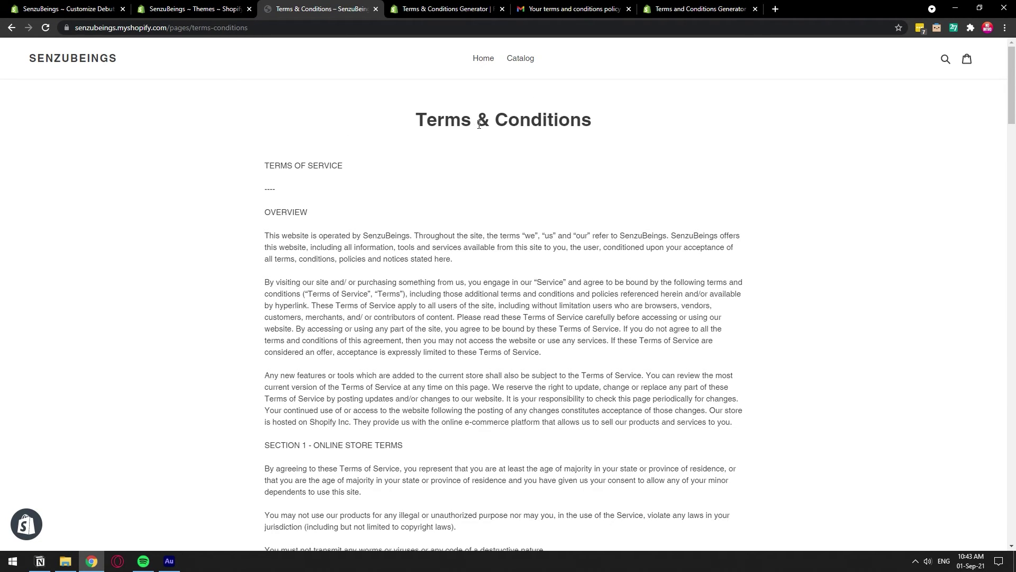
pyautogui.moveTo(475, 122); pyautogui.dragTo(637, 137)
pyautogui.click(1012, 83)
pyautogui.moveTo(1012, 83); pyautogui.dragTo(1013, 508)
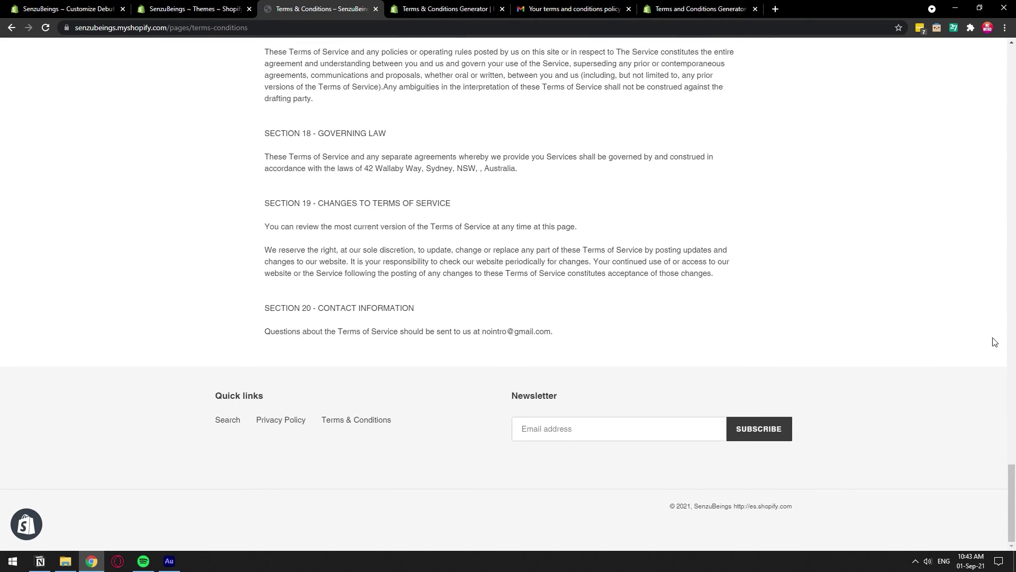